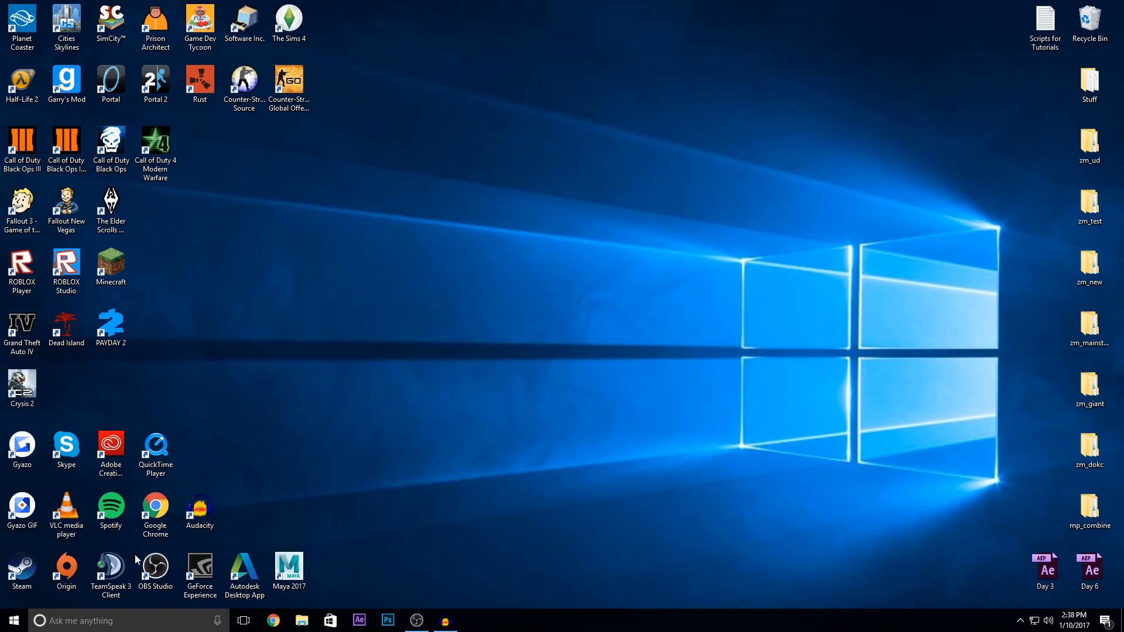
Step: In Steam, check the installed DLC in the properties of Call of Duty: Black Ops III – Mod Tools, and close Steam
left_click(30, 570)
double_click(29, 571)
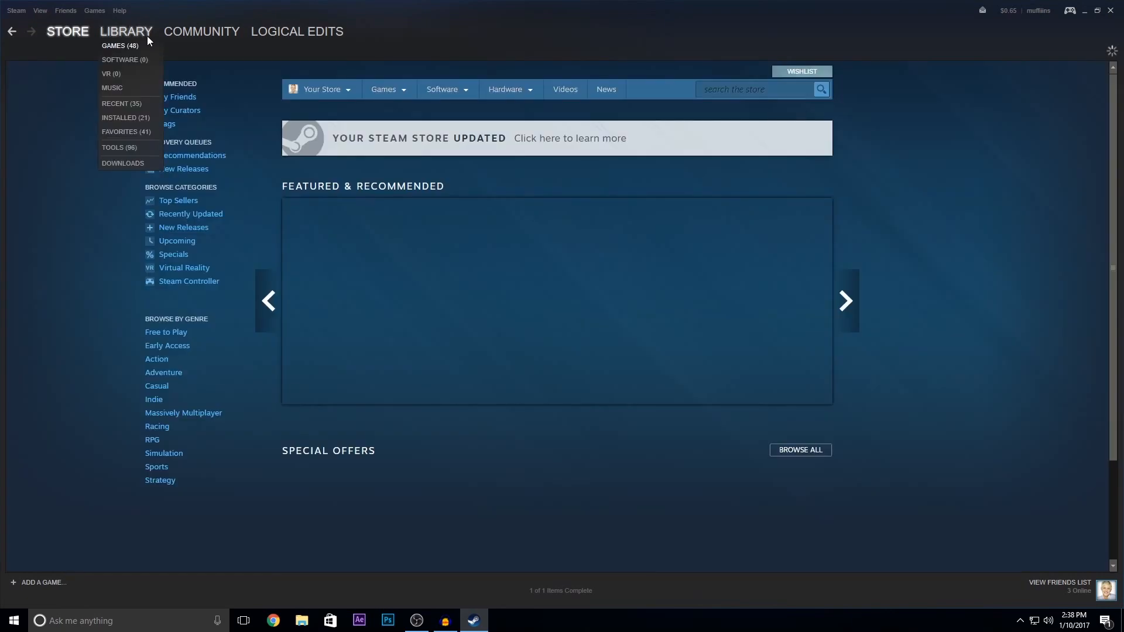
left_click(146, 35)
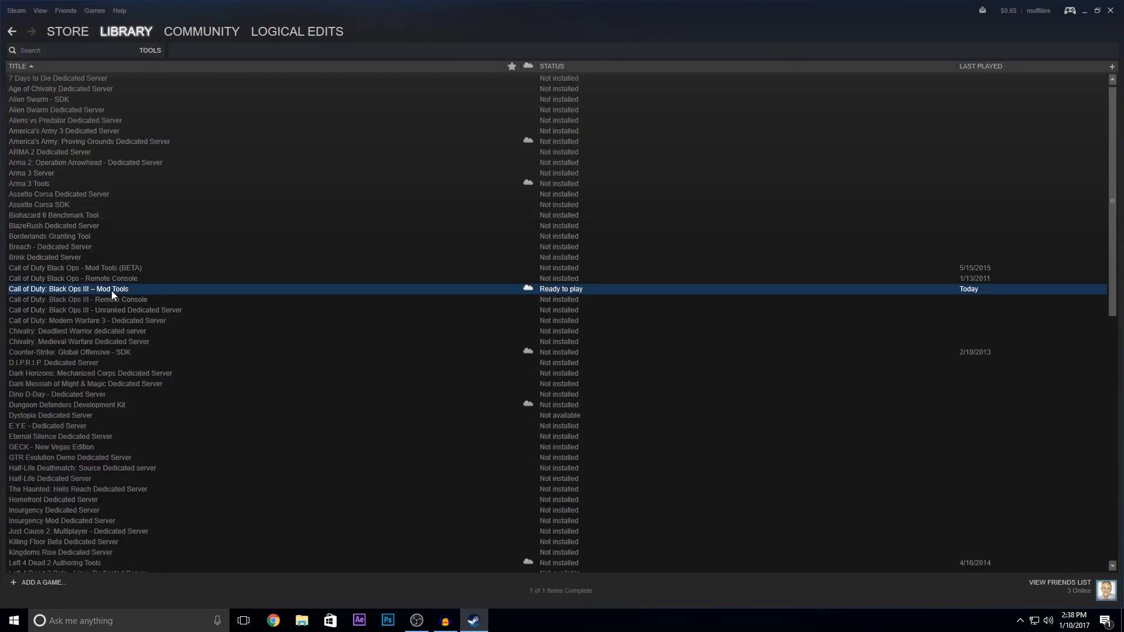
right_click(146, 295)
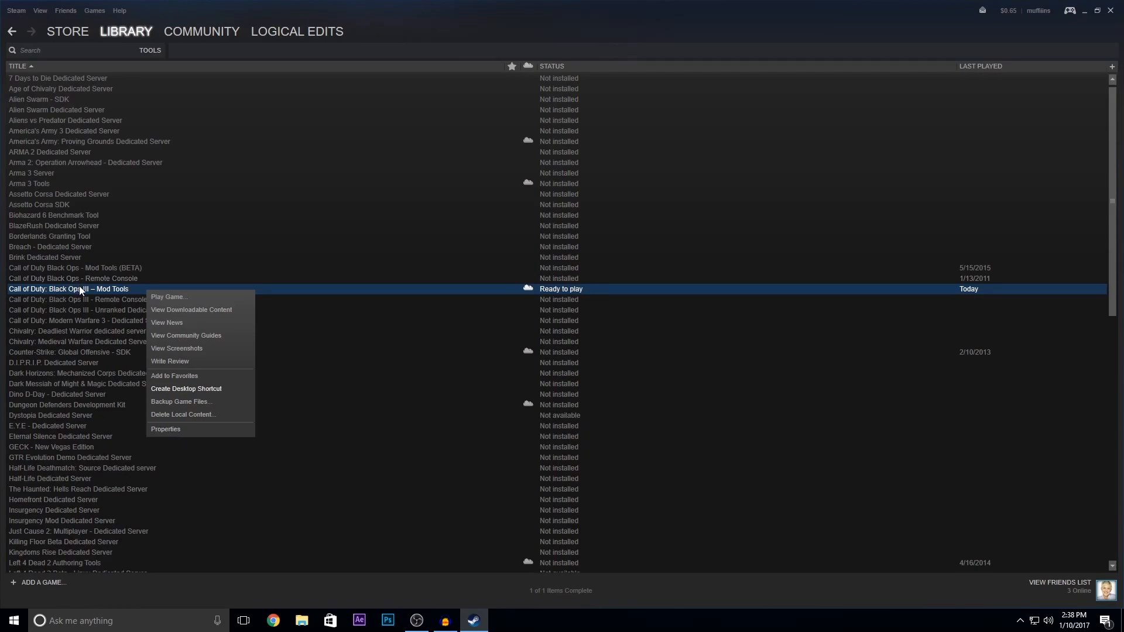
left_click(208, 429)
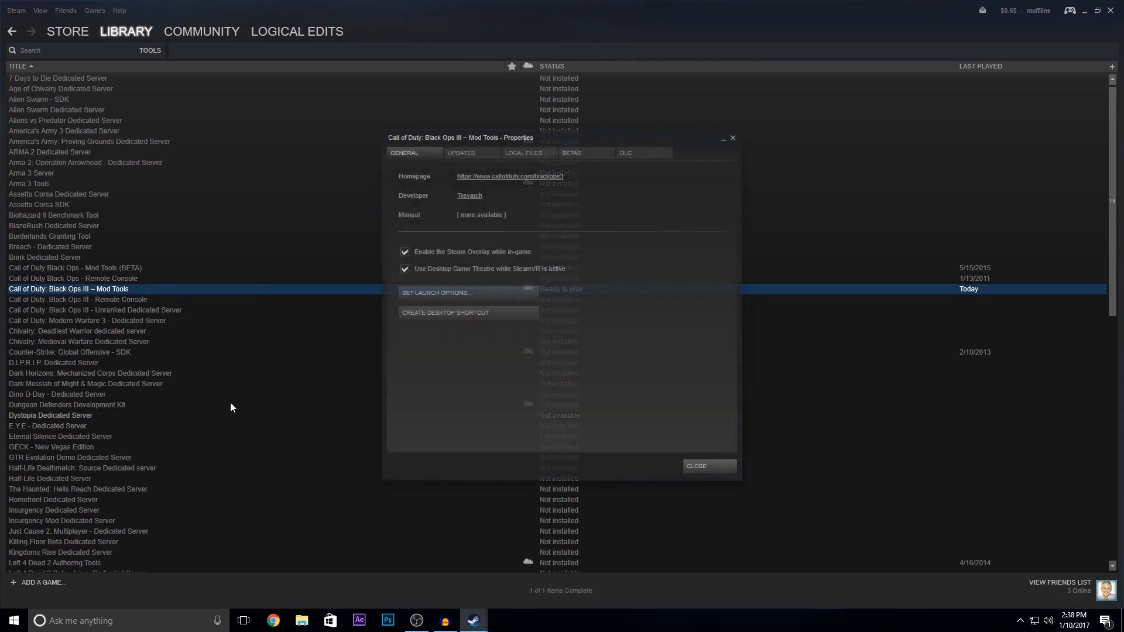
left_click(642, 154)
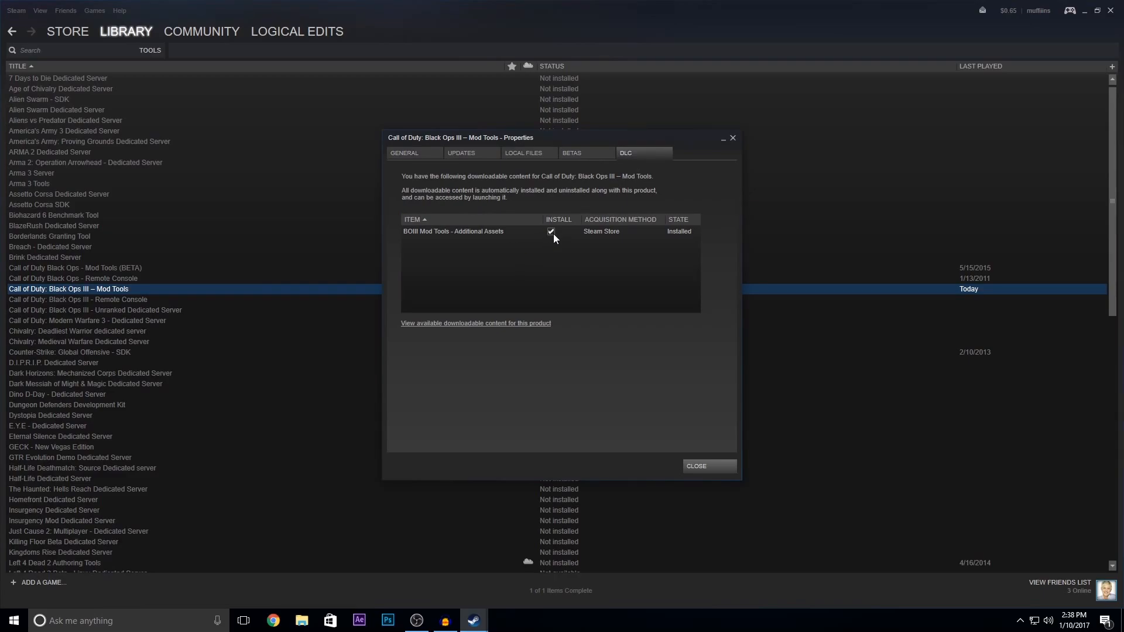
left_click(722, 466)
left_click(1110, 11)
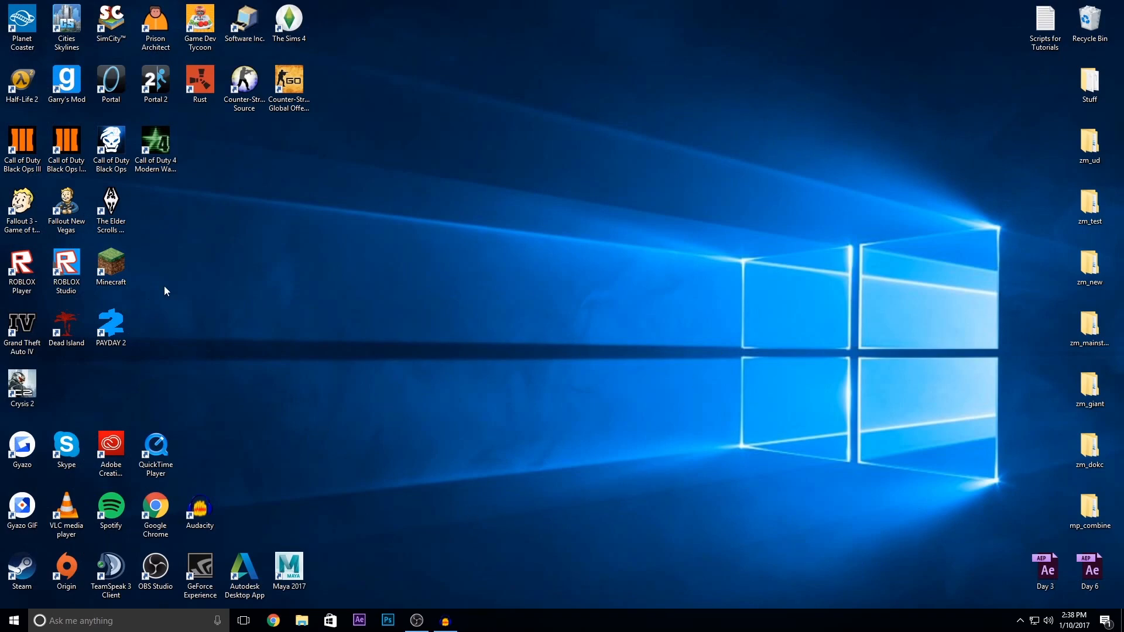
Step: Launch the Black Ops III Mod Tools and create a new map named zm_youtube from the ZM Mod Level template
double_click(73, 143)
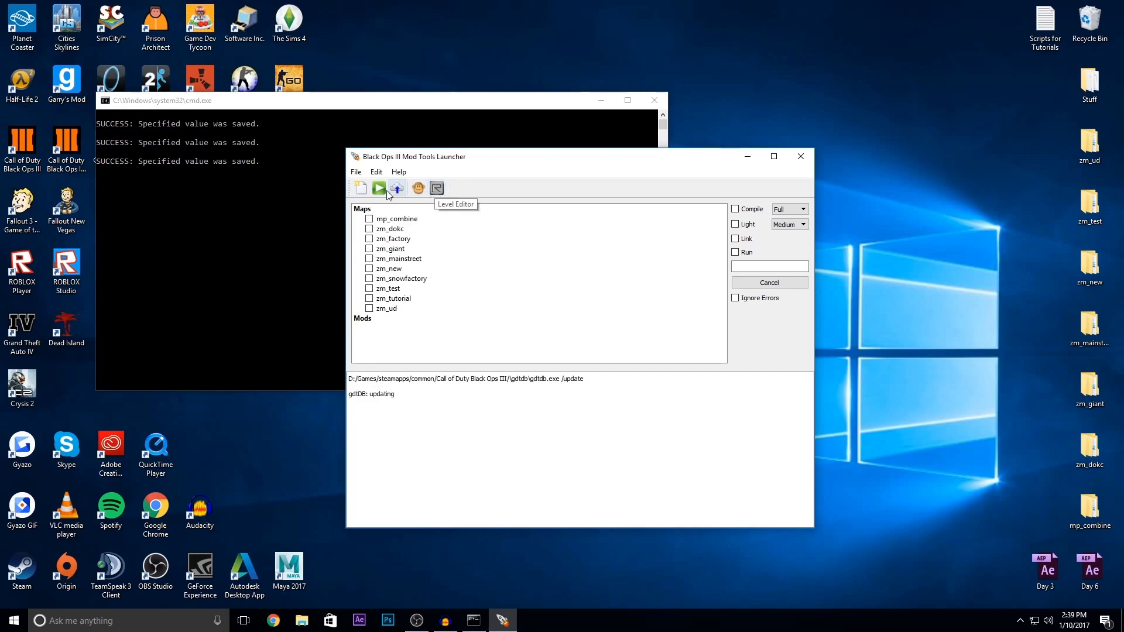
left_click(360, 188)
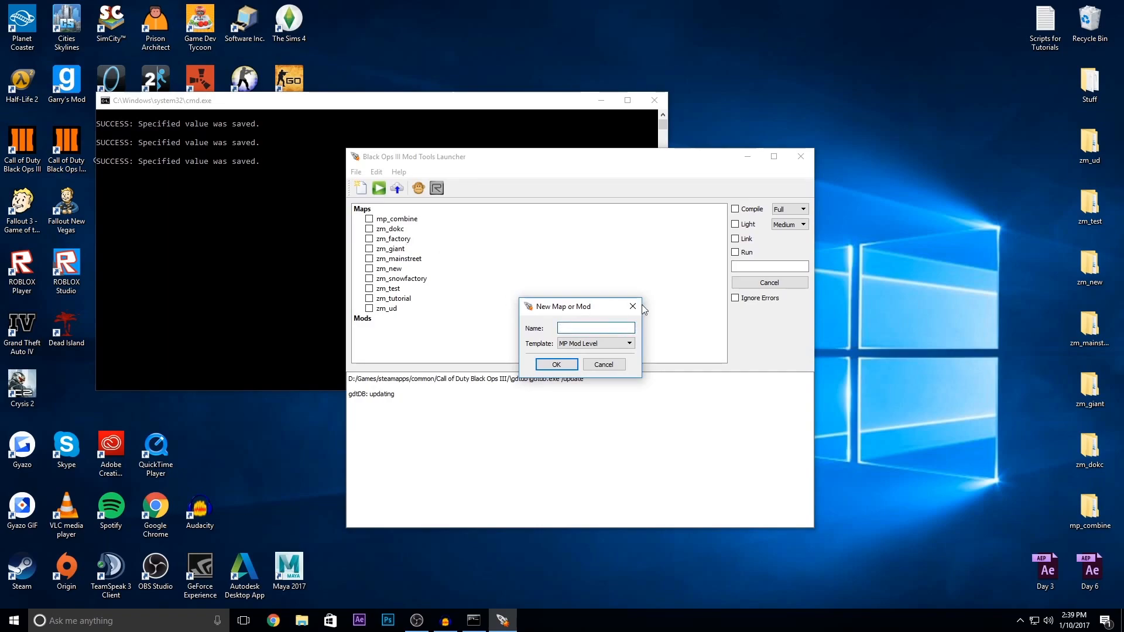
left_click(594, 343)
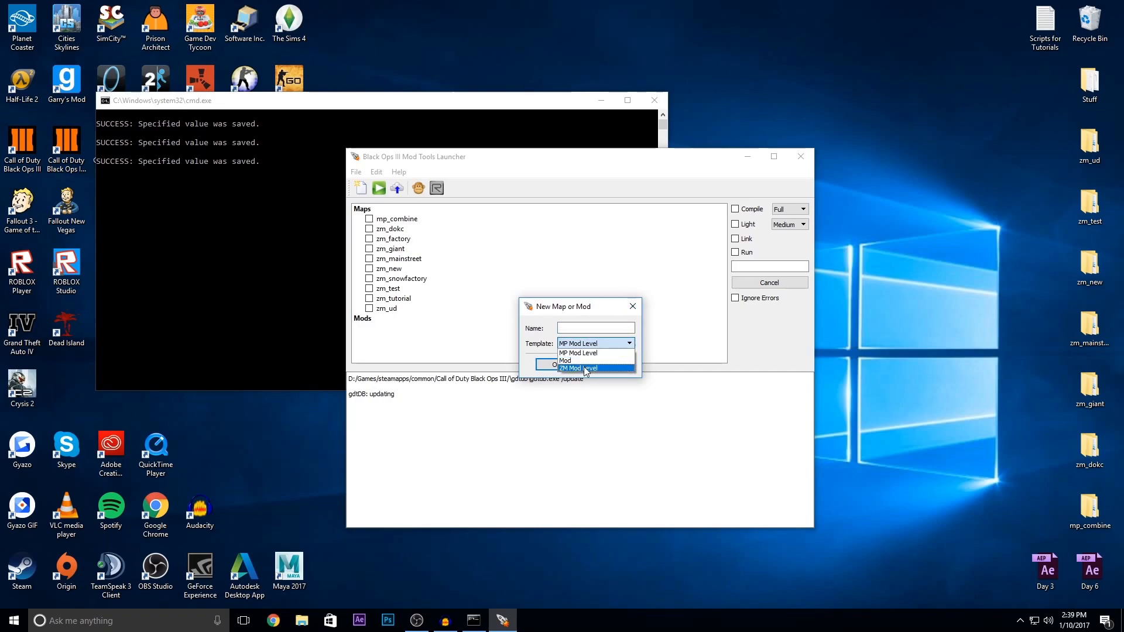
left_click(585, 368)
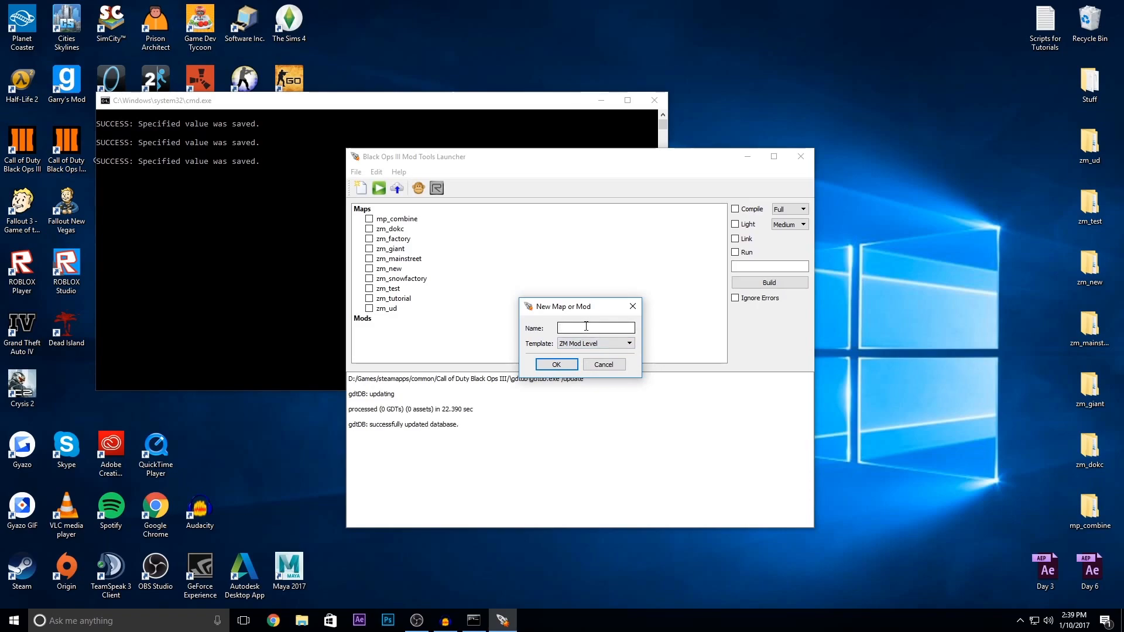
type("zm_youtube")
left_click(564, 367)
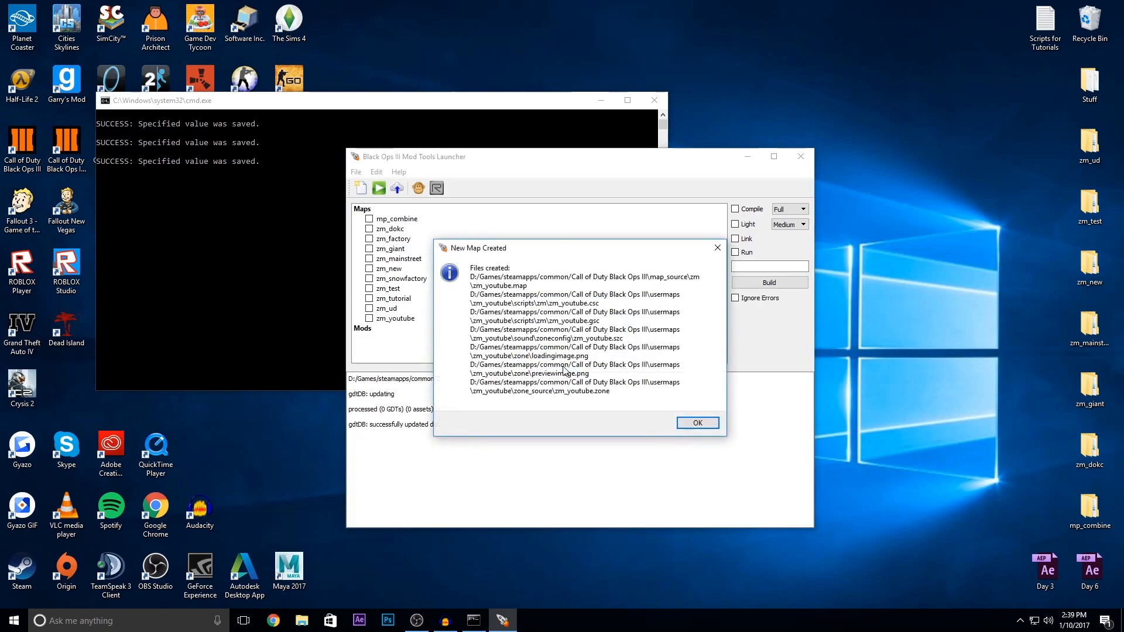
left_click(699, 423)
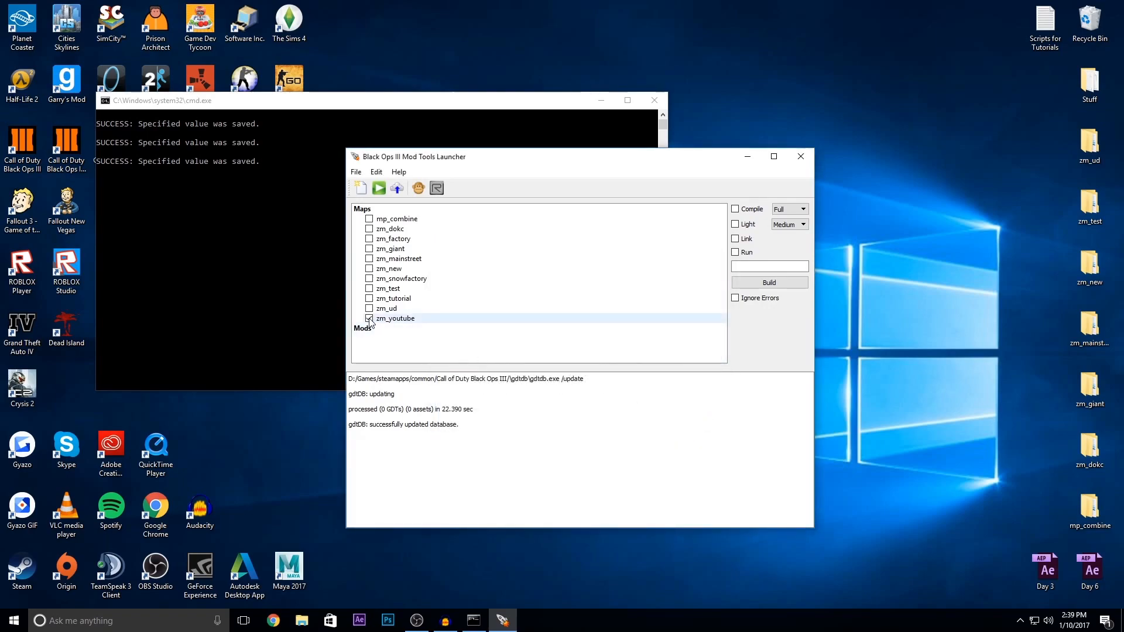
Step: Open the zm_youtube map in Radiant from the launcher's map list
right_click(389, 319)
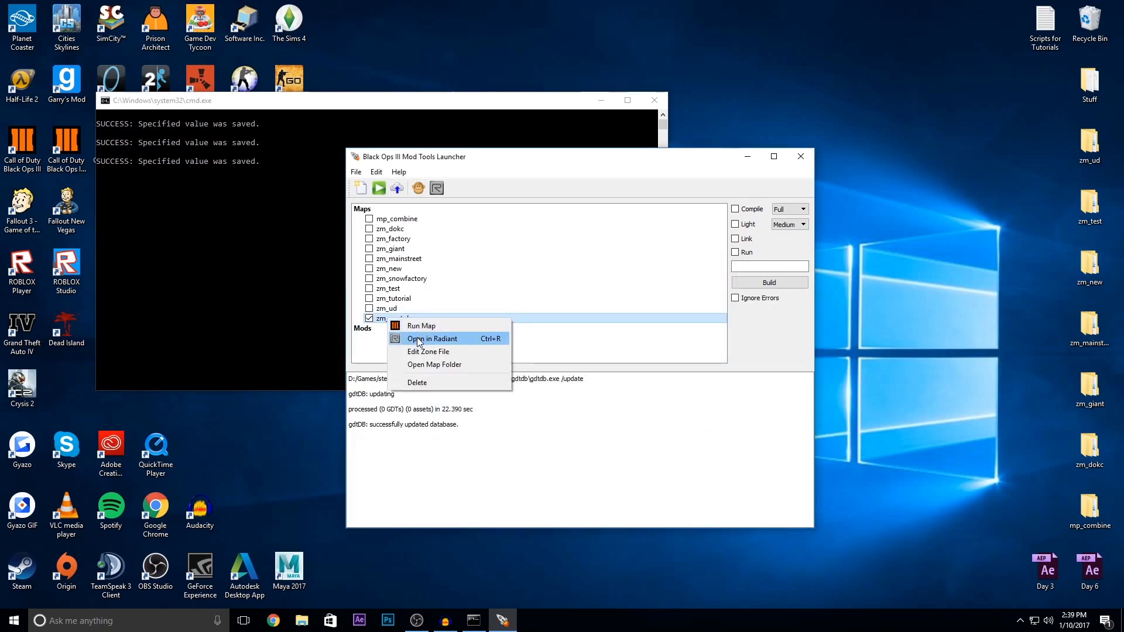
left_click(419, 339)
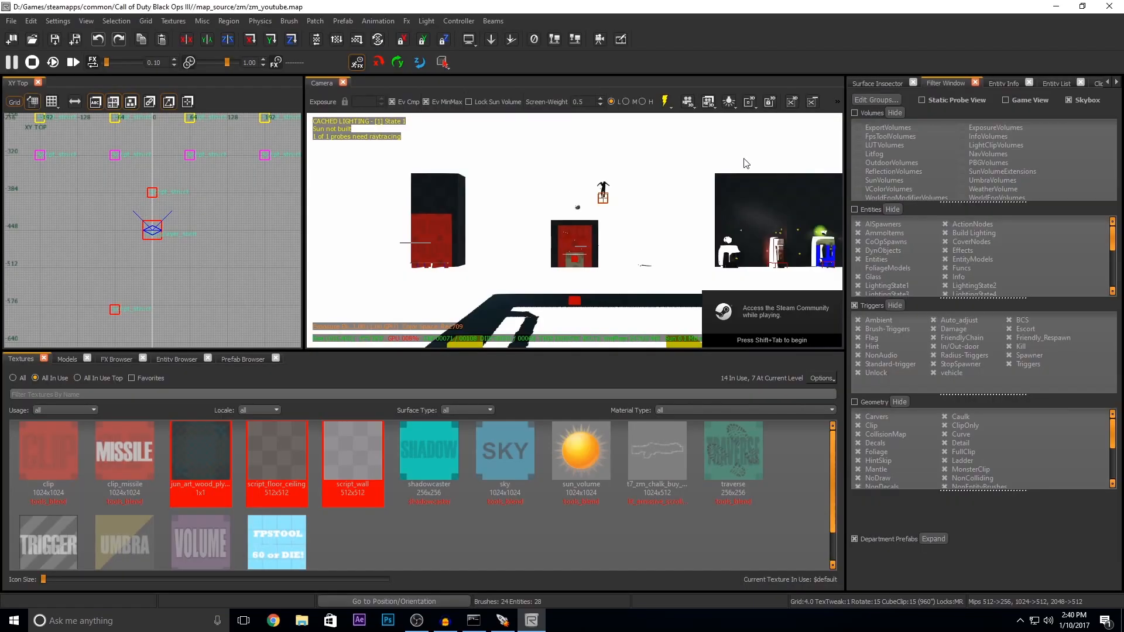
Step: Switch the camera view to runtime lighting and set its render mode to Full Lighting
right_click_drag(631, 248, 579, 248)
left_click(665, 101)
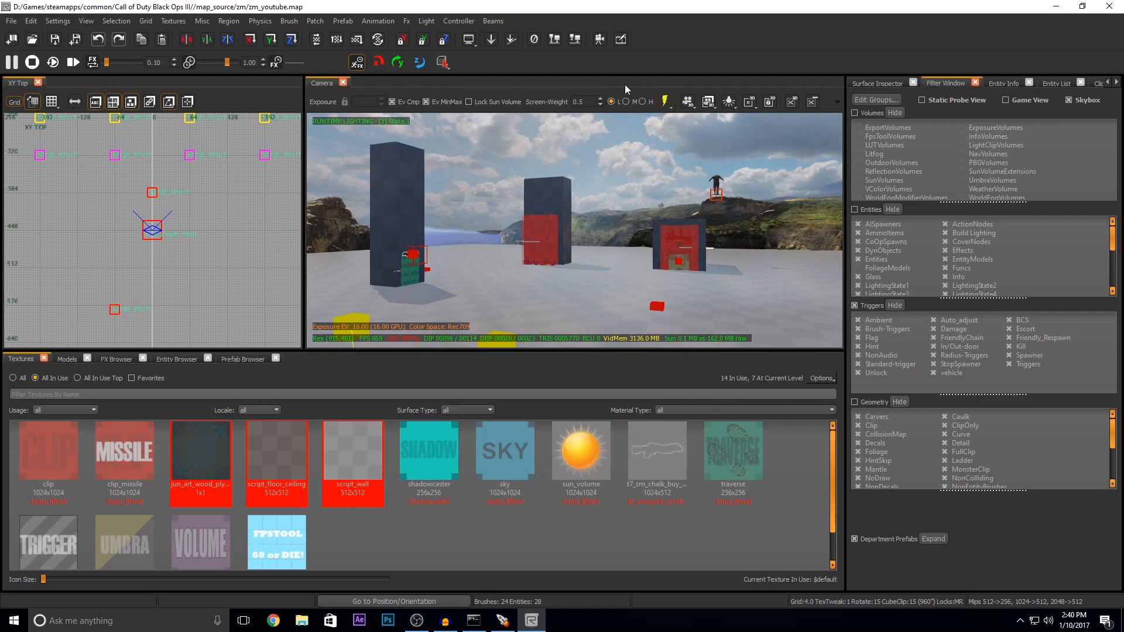
right_click(323, 88)
left_click(630, 87)
right_click(632, 90)
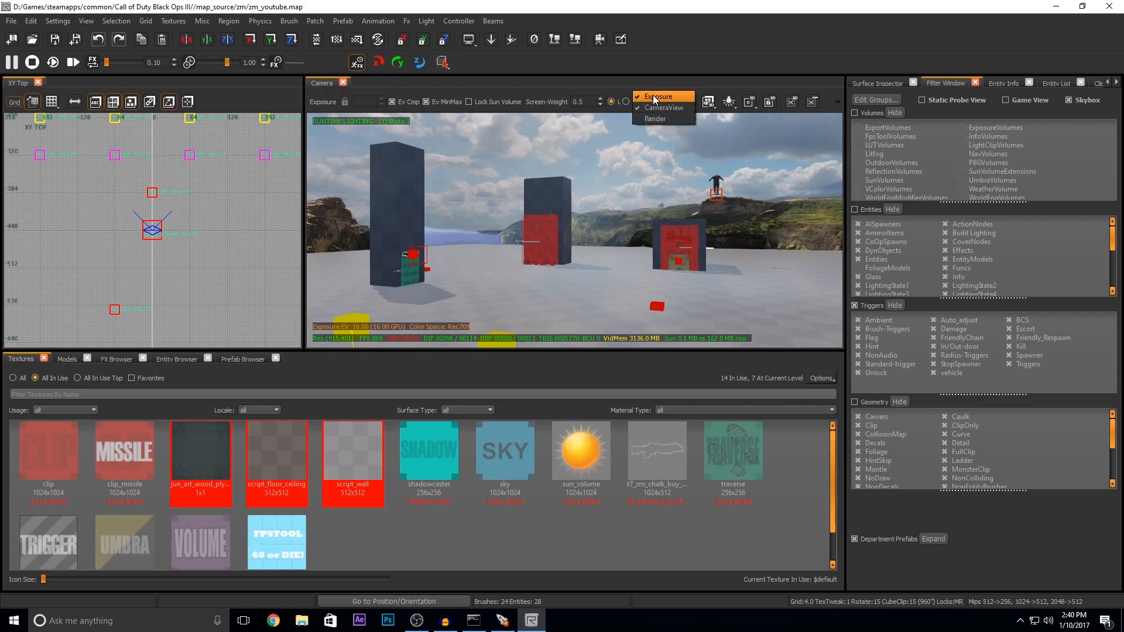
left_click(603, 87)
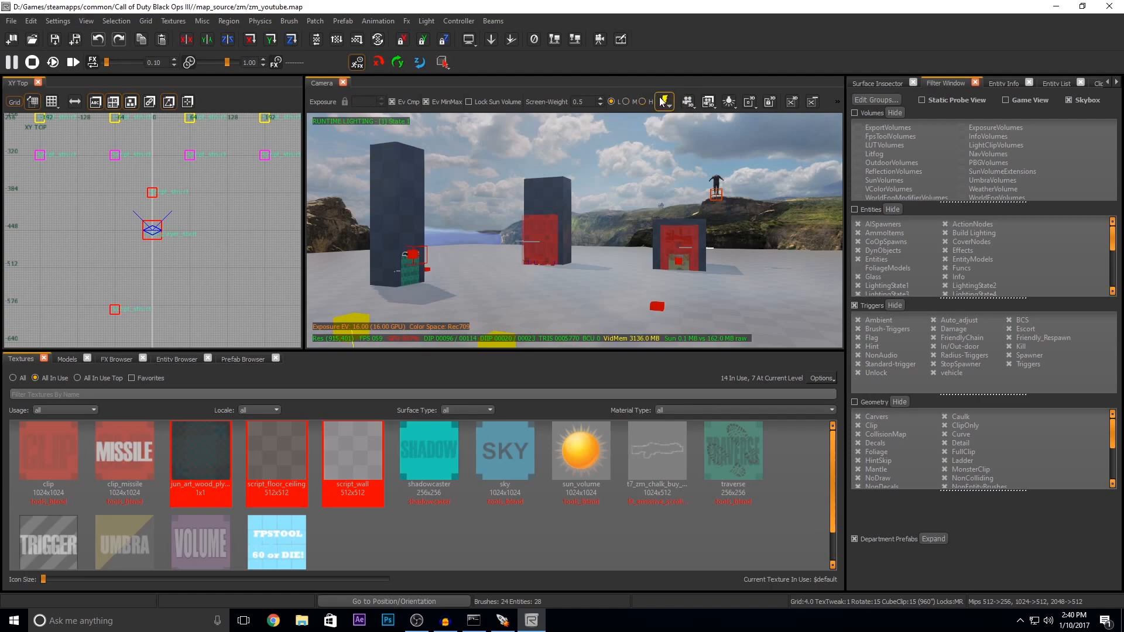
left_click(688, 104)
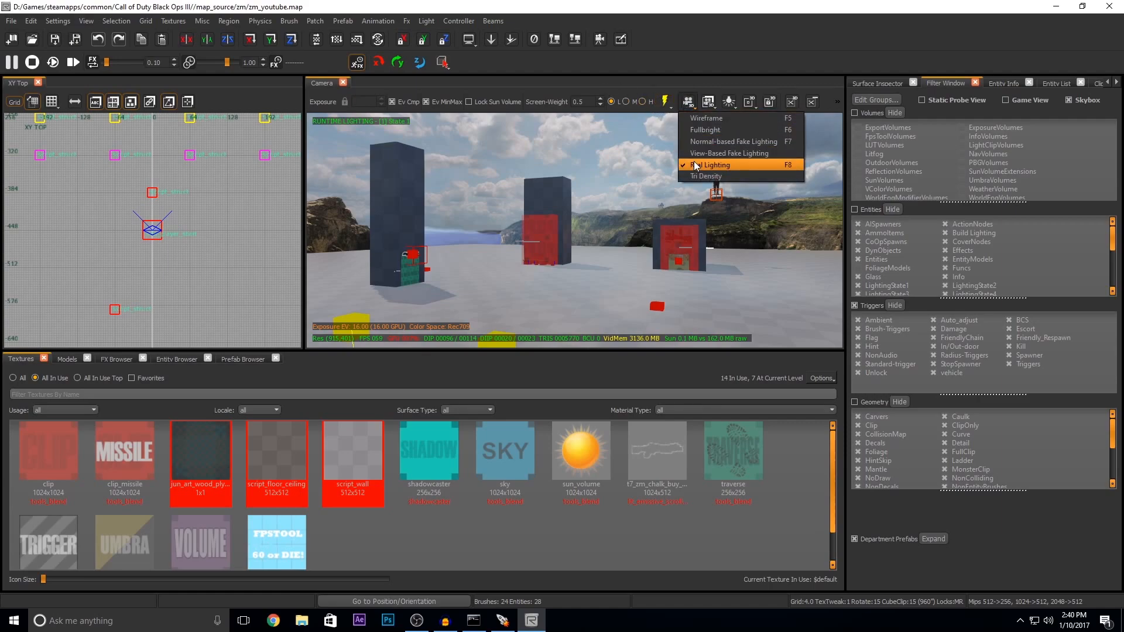
left_click(695, 167)
Step: Preview the map in Game View from the camera and return to the normal editing display
right_click_drag(606, 171, 591, 220)
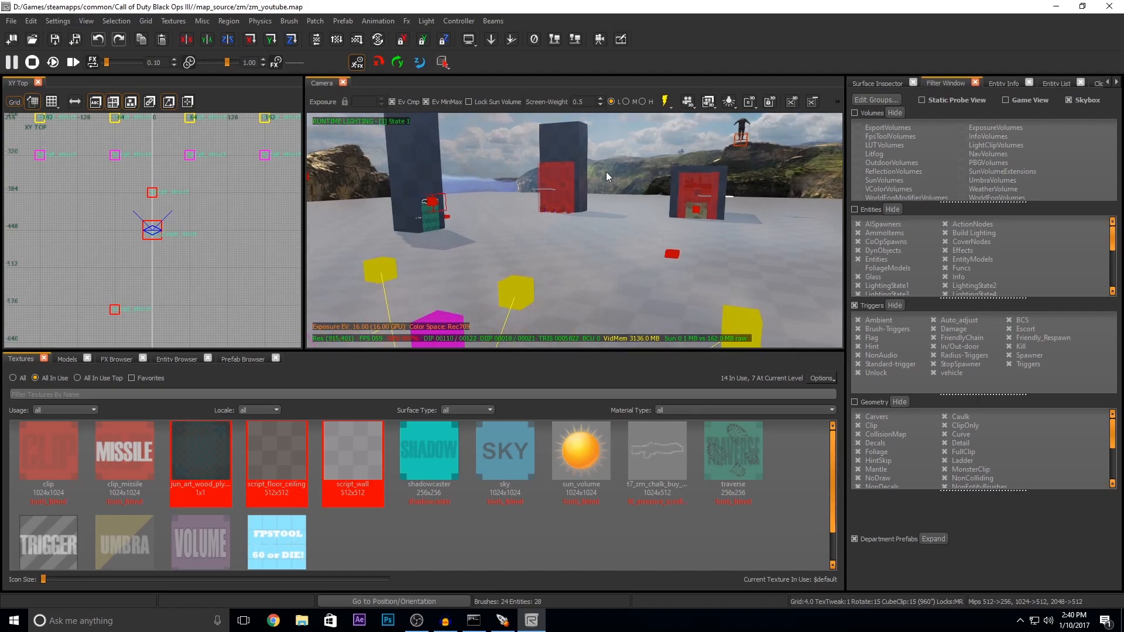
key("g")
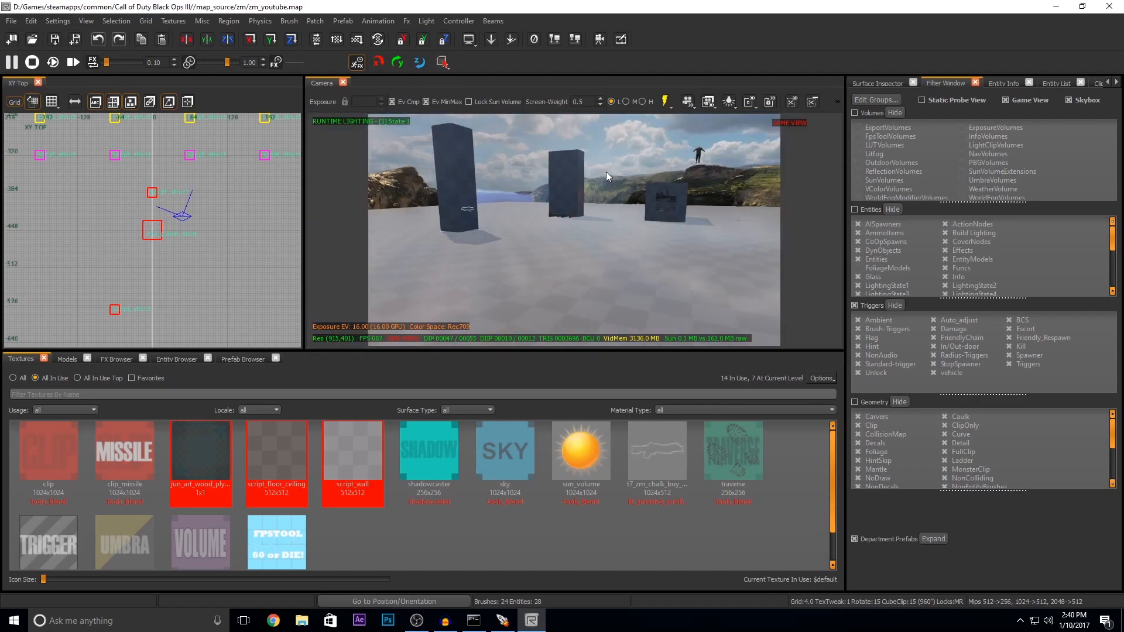
mouse_move(606, 171)
right_mouse_down()
mouse_move(593, 171)
mouse_move(702, 172)
mouse_move(562, 170)
mouse_move(598, 184)
right_mouse_up()
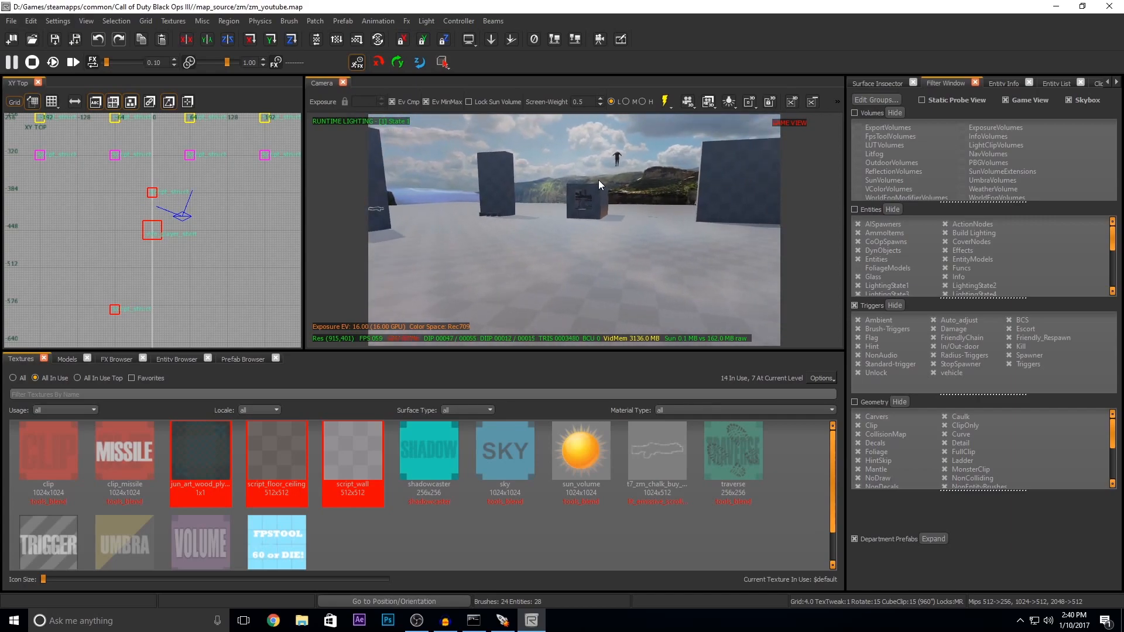
key("g")
right_click_drag(598, 290, 655, 262)
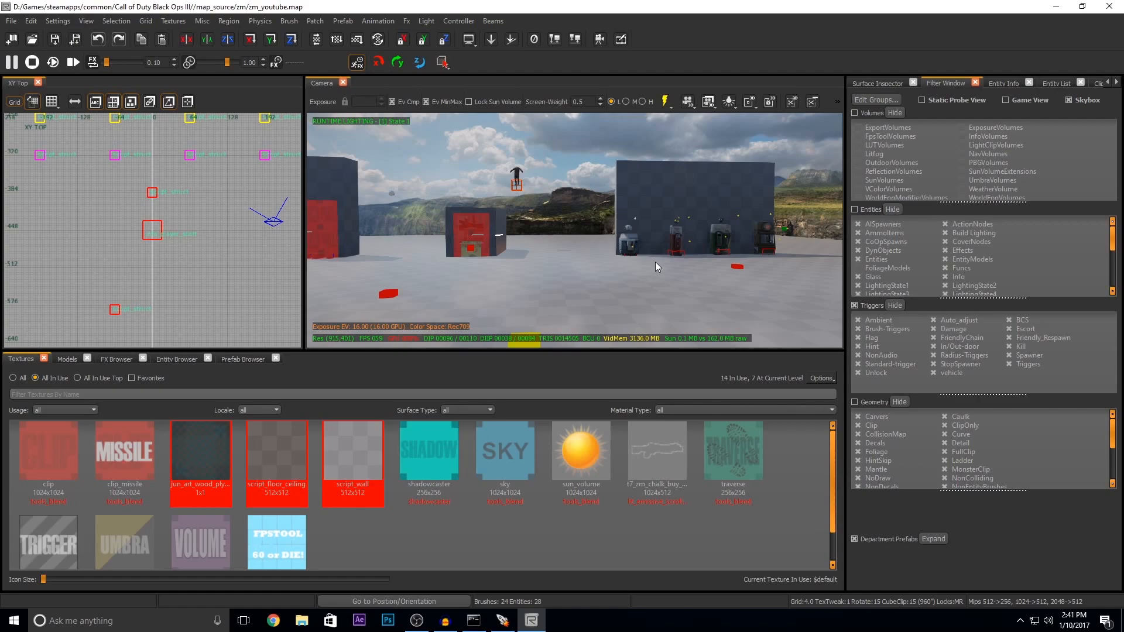
Step: Draw a square brush of about 128 by 128 units, 4 units high, near the map's origin and show it in XZ Front
right_click_drag(576, 275, 506, 336)
scroll(143, 231, "down", 7)
right_click_drag(141, 232, 150, 281)
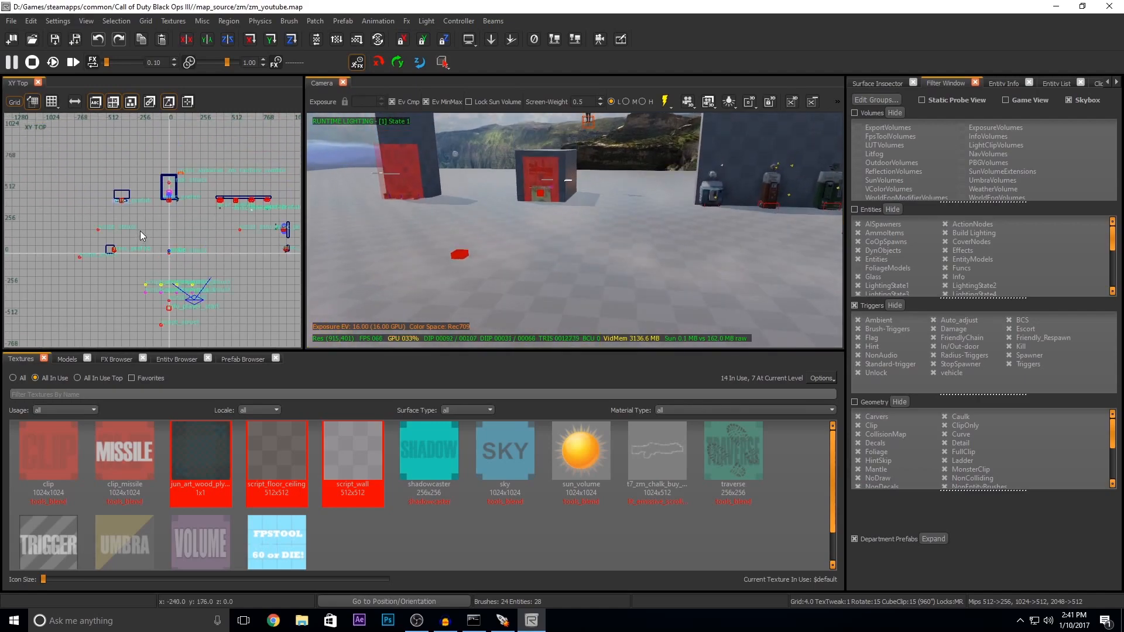
scroll(173, 233, "up", 7)
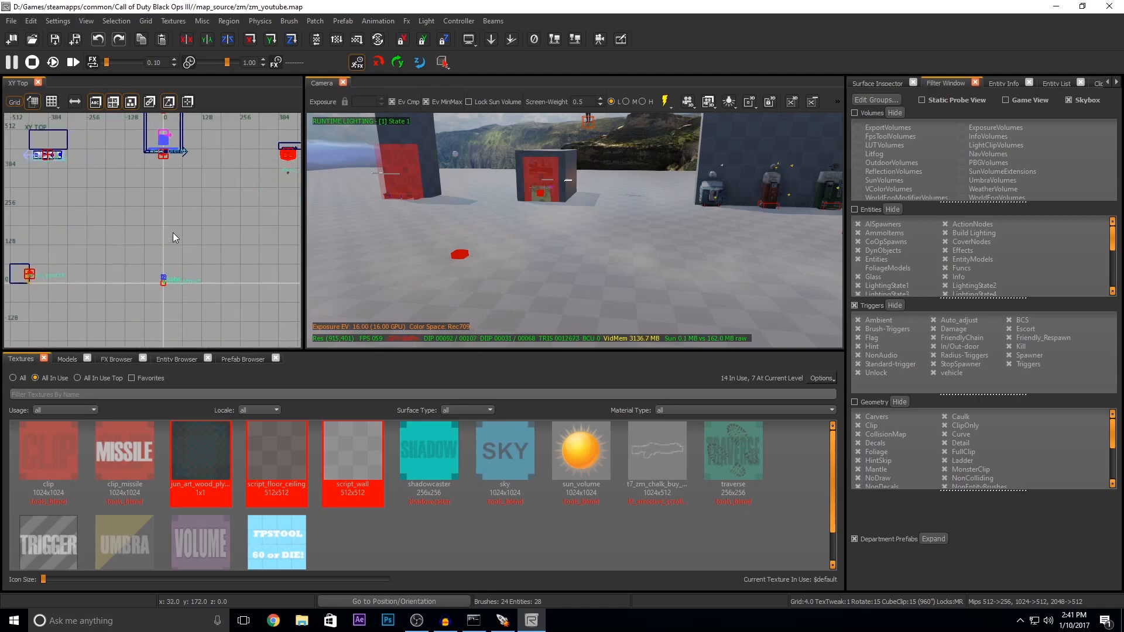
mouse_move(138, 277)
left_mouse_down()
mouse_move(202, 202)
mouse_move(216, 205)
left_mouse_up()
scroll(217, 206, "up", 5)
scroll(234, 219, "down", 5)
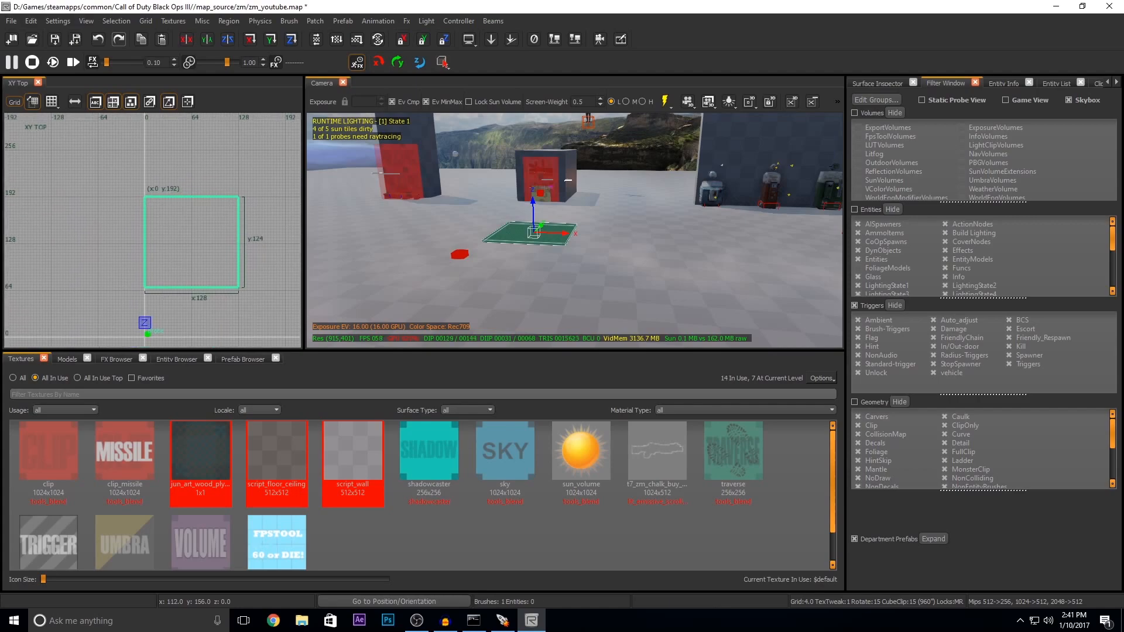
key("ctrl+Tab")
scroll(169, 234, "up", 5)
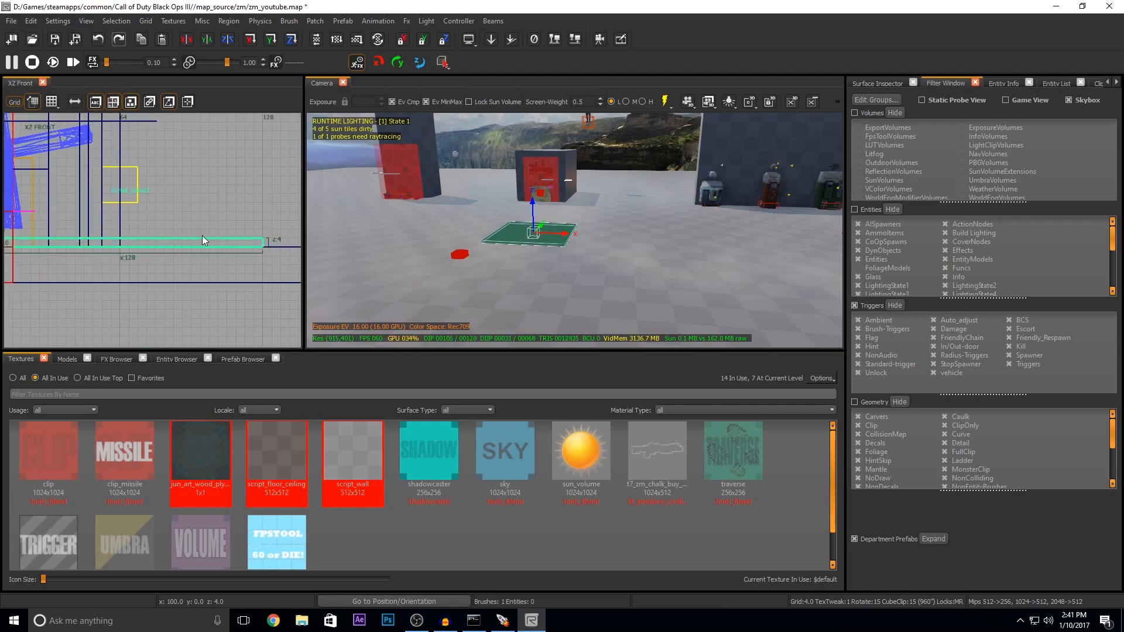
Step: Practise deselecting and reselecting the new square brush in the camera view
right_click_drag(564, 220, 521, 237)
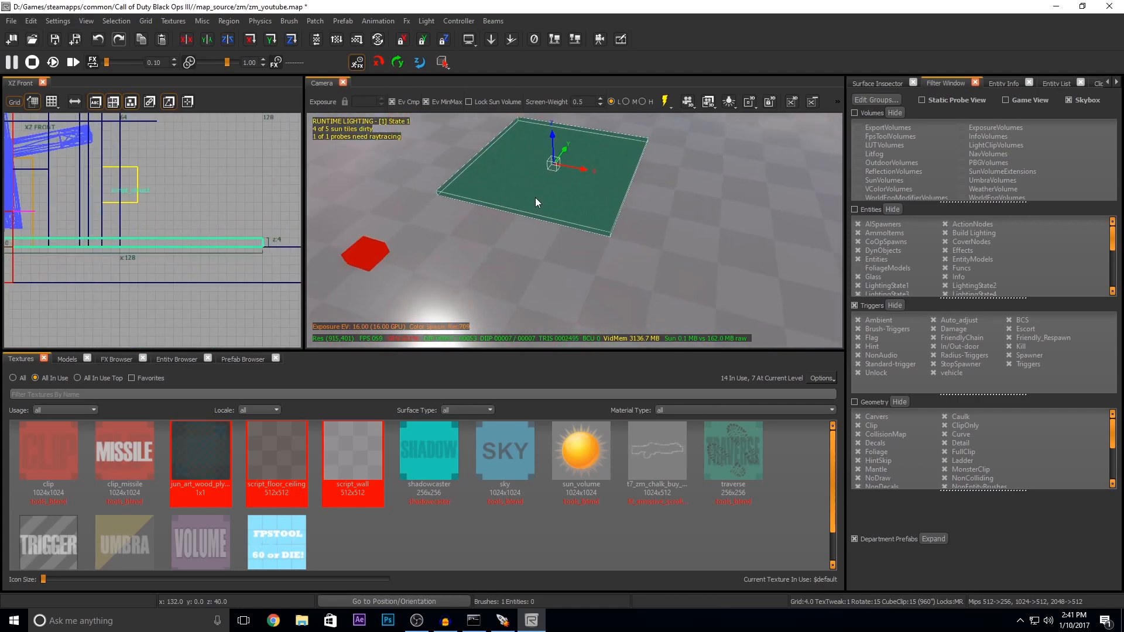
right_click_drag(535, 192, 543, 218)
key("Escape")
left_click(521, 258)
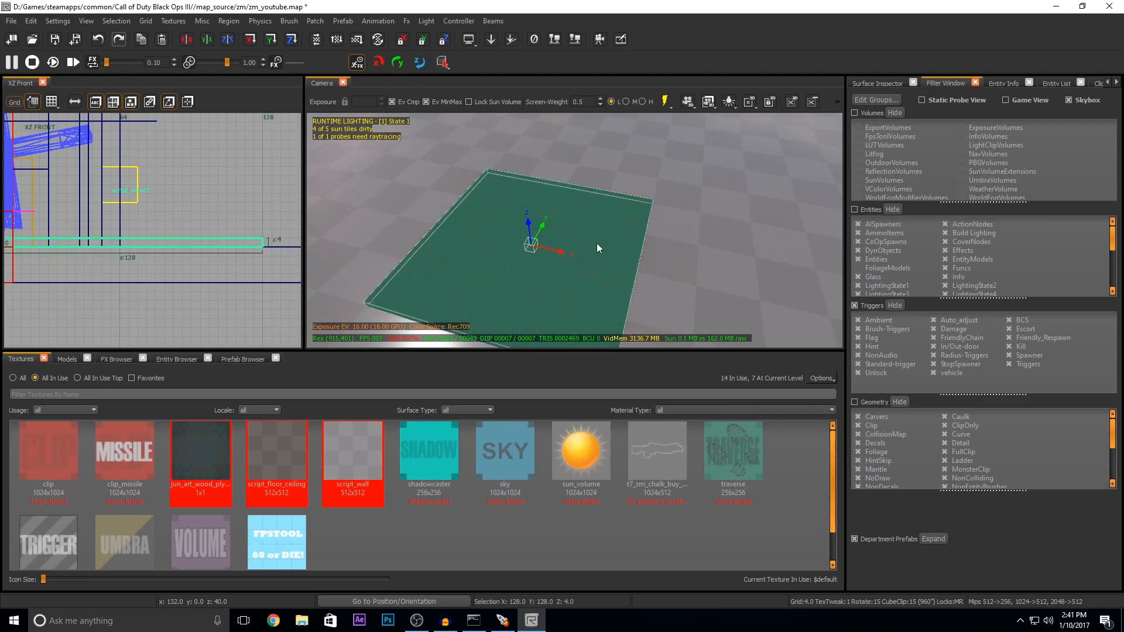
key("Escape")
mouse_move(557, 271)
right_mouse_down()
mouse_move(554, 310)
mouse_move(550, 284)
mouse_move(564, 301)
mouse_move(585, 295)
mouse_move(539, 265)
right_mouse_up()
Step: Search all textures for "brick" and apply t7_brick_ground_squares_01 to the square brush
left_click(539, 266)
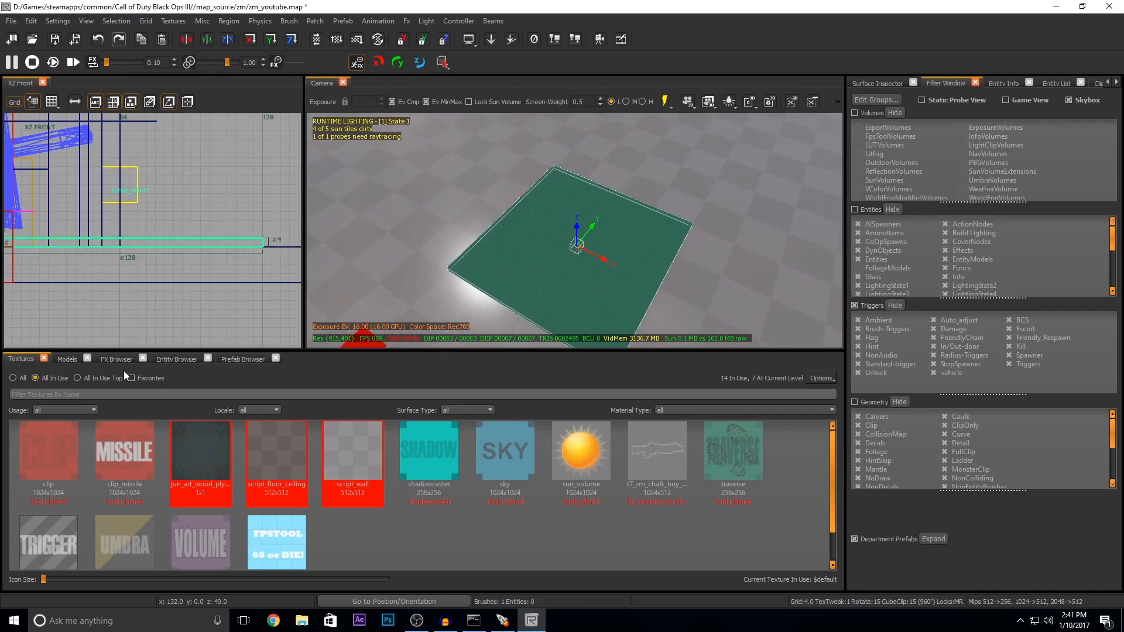
left_click(17, 378)
left_click(20, 395)
type("brick")
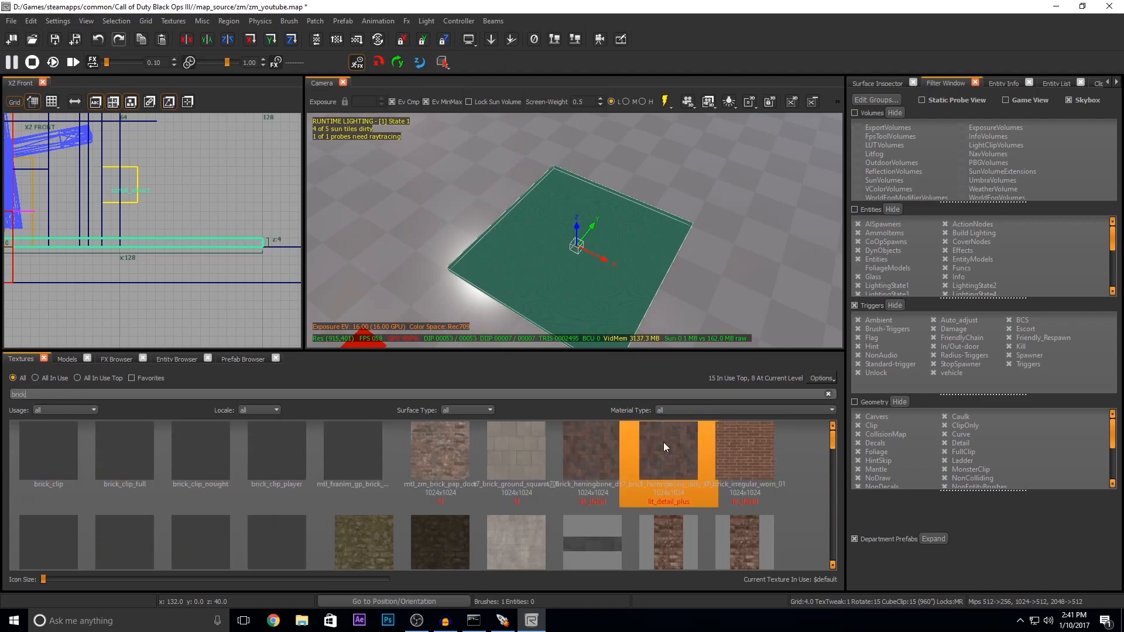
left_click(516, 448)
key("Escape")
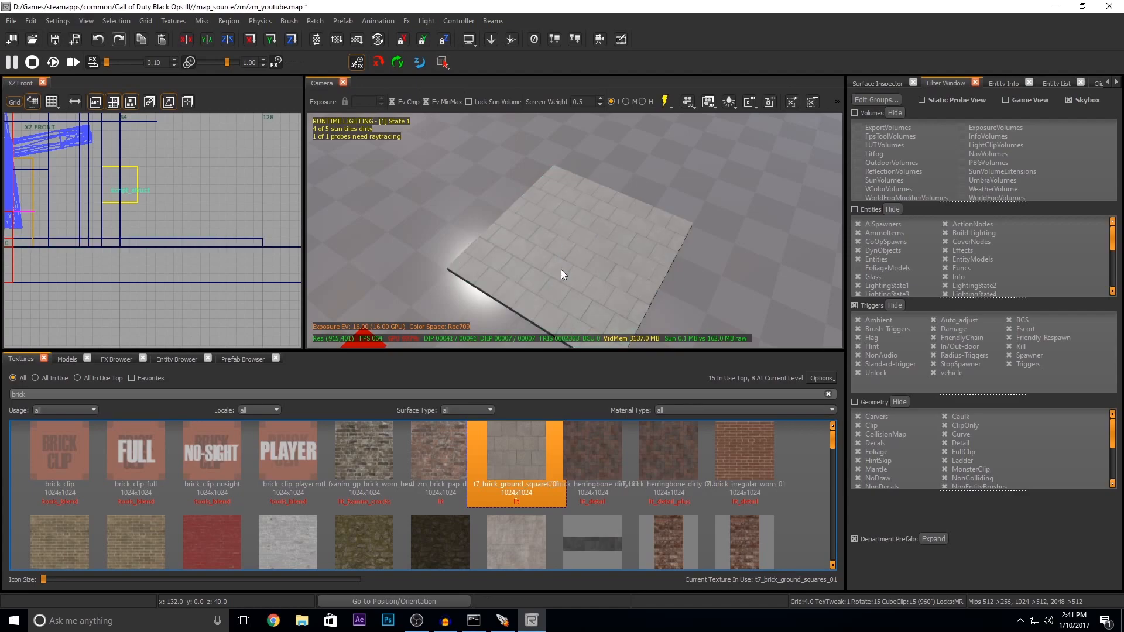
Step: Delete the square brush and apply the t7_brick_ground_squares_01 texture to the map's large floor brush
left_click(562, 269)
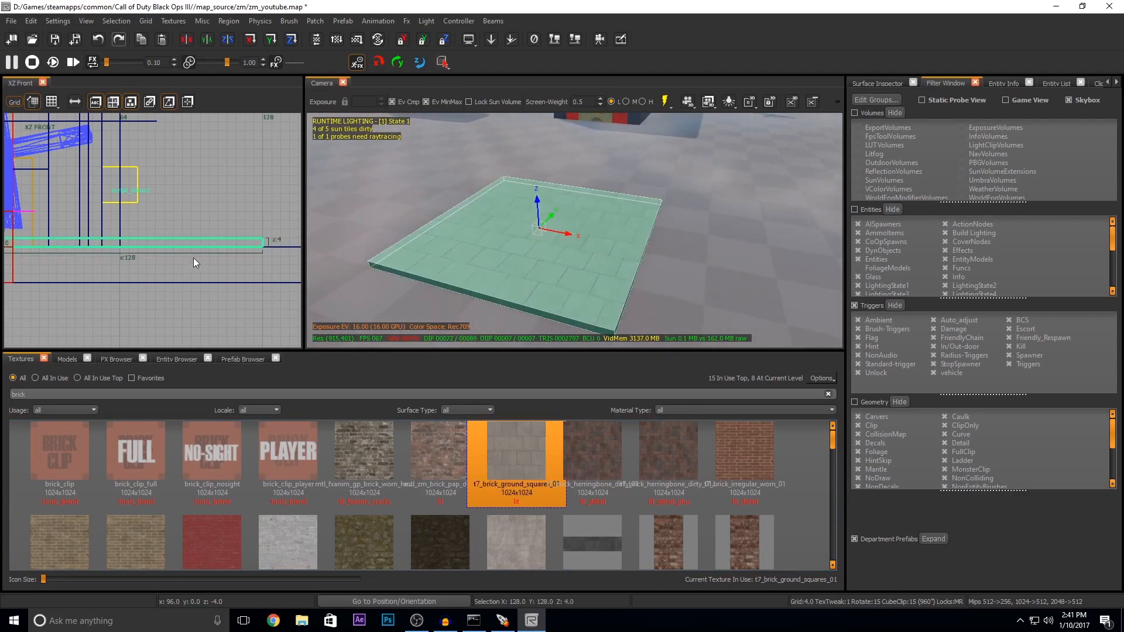
key("BackSpace")
left_click(540, 220, "shift")
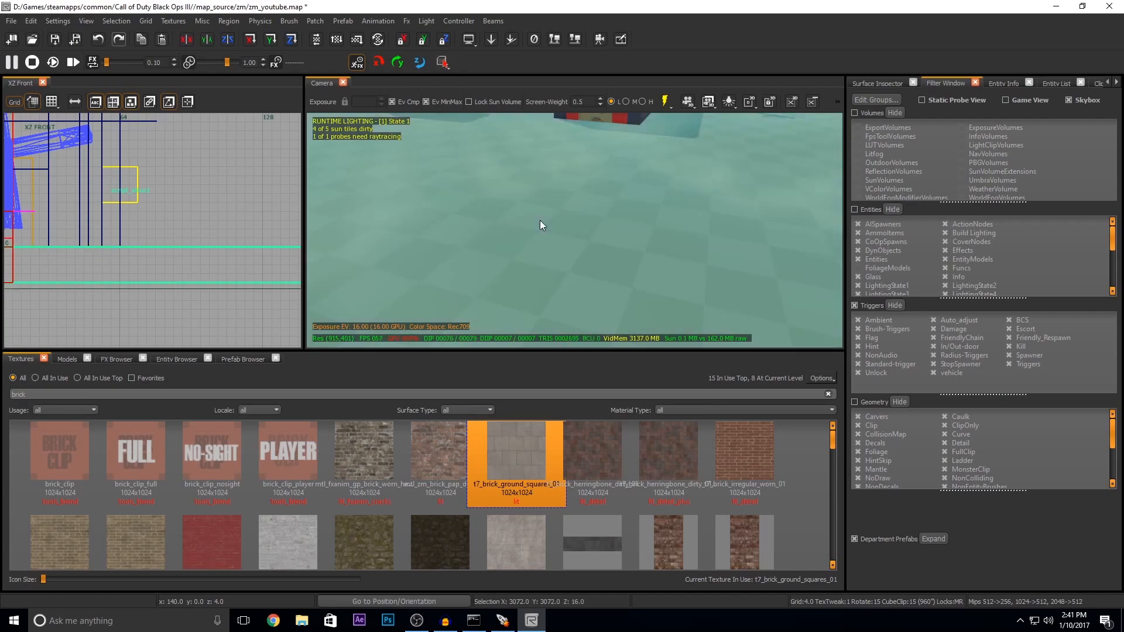
left_click(504, 463)
key("Escape")
mouse_move(551, 229)
right_mouse_down()
mouse_move(553, 158)
mouse_move(655, 155)
mouse_move(708, 226)
mouse_move(714, 164)
mouse_move(392, 200)
right_mouse_up()
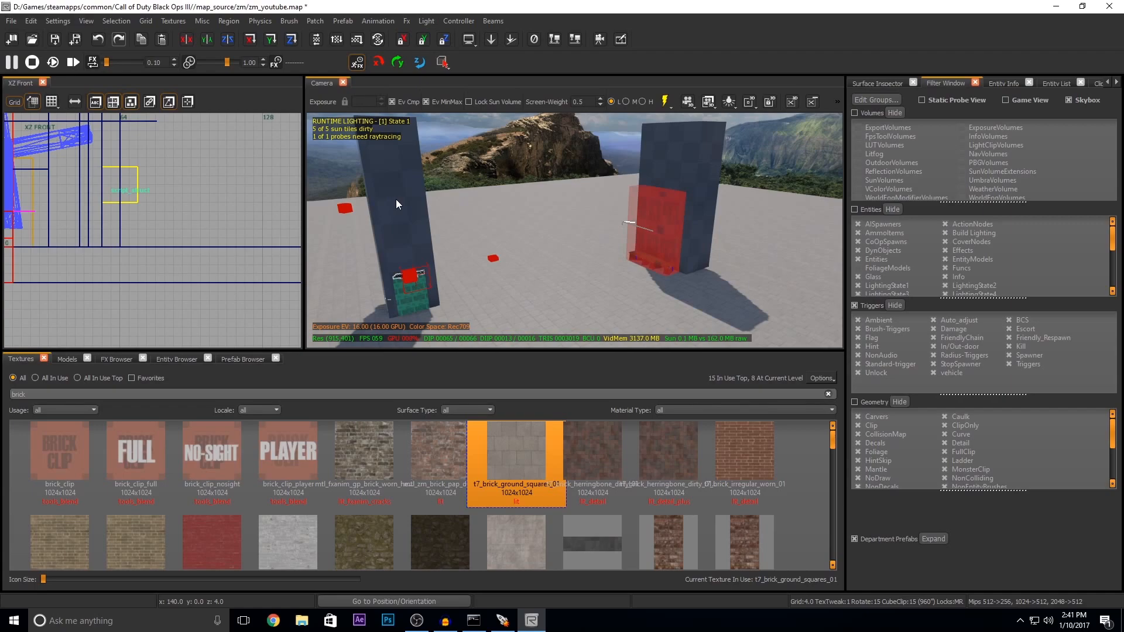
Step: Select all the wall brushes around the map, including those behind the perk machines, the power switch and the zombie window enclosure
left_click(396, 203, "shift")
left_click(665, 193, "shift")
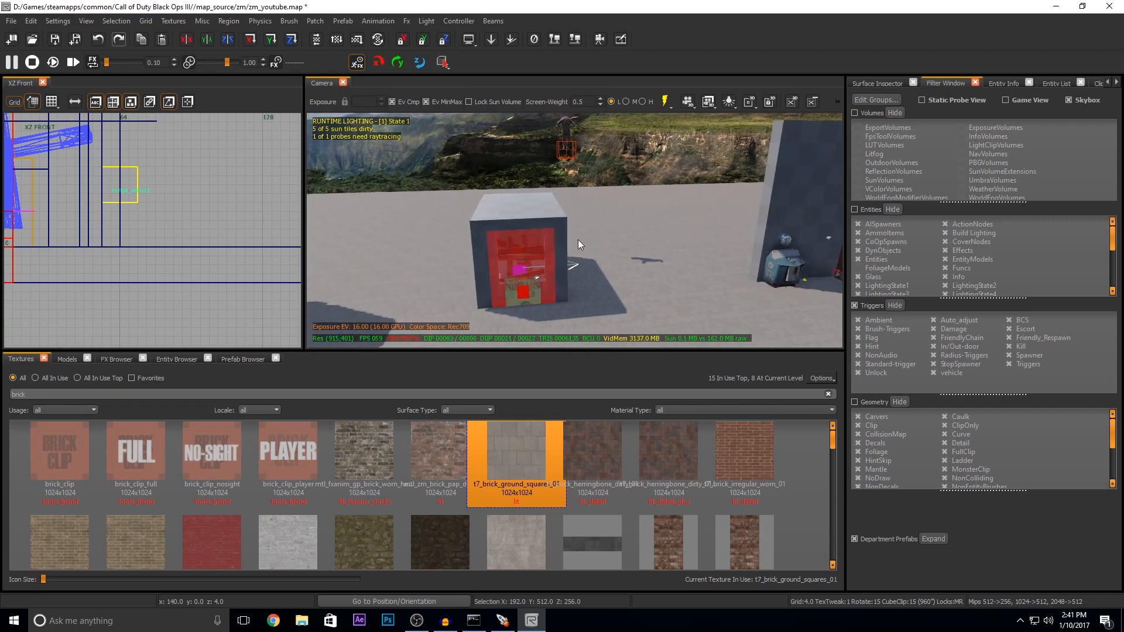
left_click(533, 223, "shift")
left_click(481, 251, "shift")
left_click(557, 245, "shift")
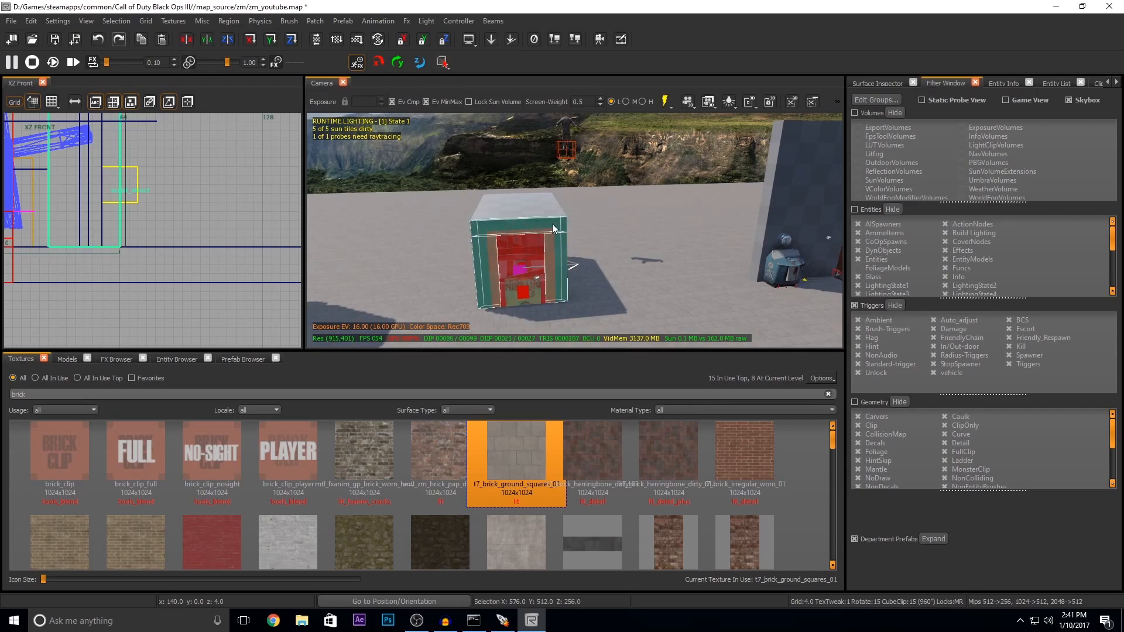
mouse_move(559, 254)
right_mouse_down()
mouse_move(512, 271)
mouse_move(515, 286)
right_mouse_up()
left_click(501, 241, "shift")
left_click(511, 254, "shift")
left_click(510, 241, "shift")
left_click(514, 286, "shift")
mouse_move(443, 243)
right_mouse_down()
mouse_move(432, 237)
mouse_move(439, 260)
mouse_move(418, 258)
mouse_move(644, 254)
mouse_move(525, 197)
right_mouse_up()
left_click(649, 258, "shift")
left_click(679, 171, "shift")
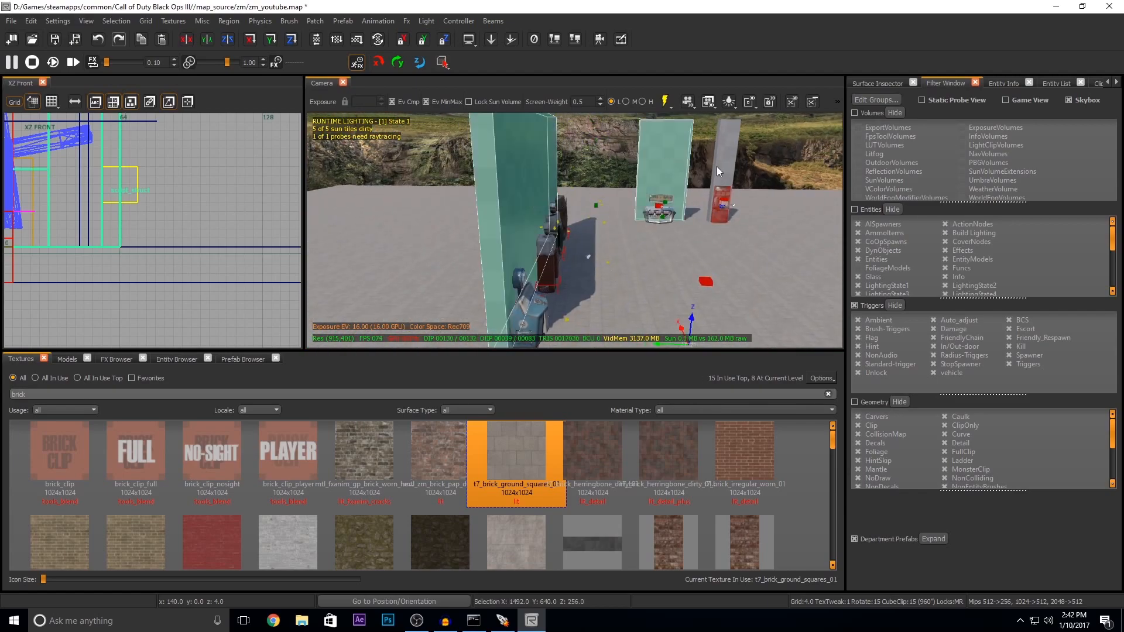
left_click(728, 166, "shift")
right_click_drag(689, 206, 545, 222)
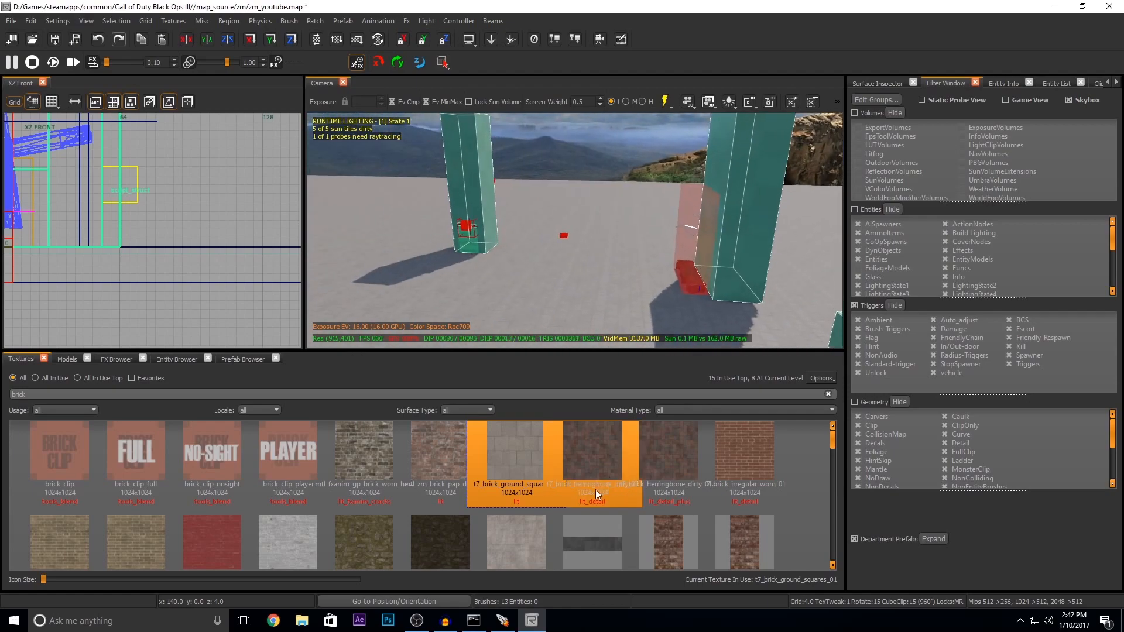
Step: Try the t7_brick_worn_heavy_grout_damaged_red_wet_blend texture on the selected wall brushes and undo it
scroll(498, 453, "down", 5)
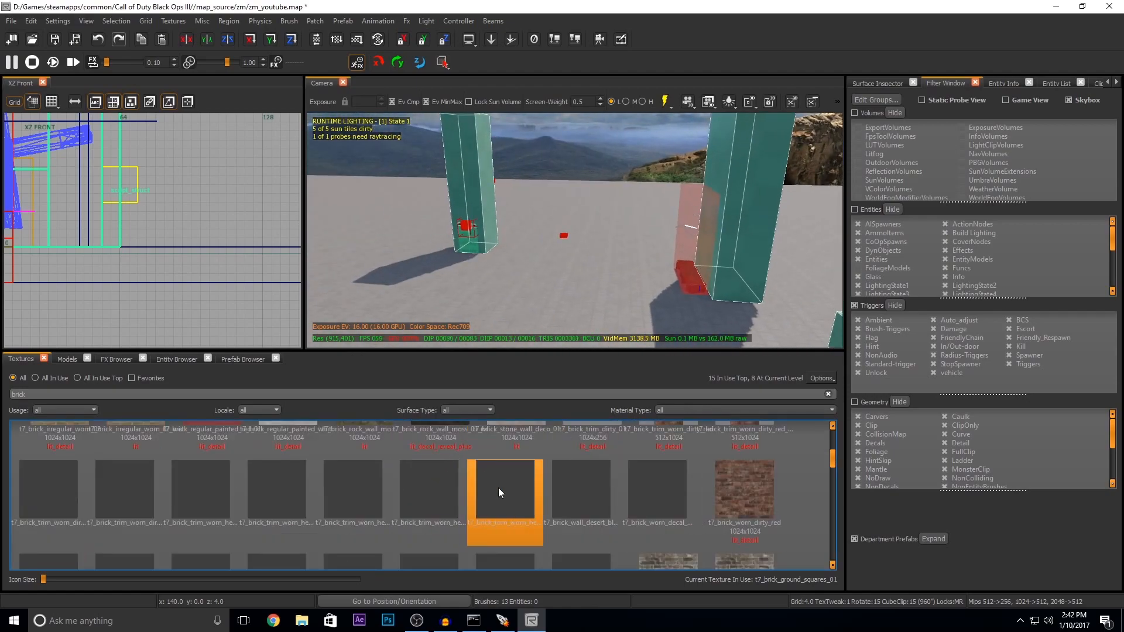
scroll(422, 497, "down", 3)
left_click(515, 531)
key("Escape")
right_click_drag(509, 250, 495, 252)
key("w")
scroll(522, 475, "down", 2)
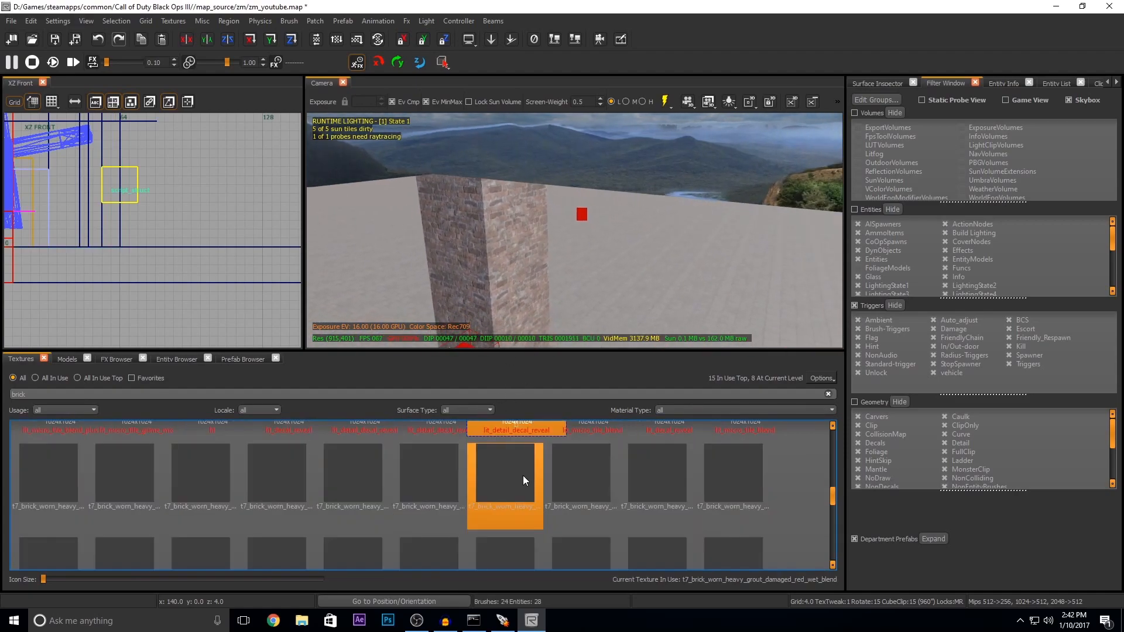
right_click_drag(560, 179, 587, 196)
key("s")
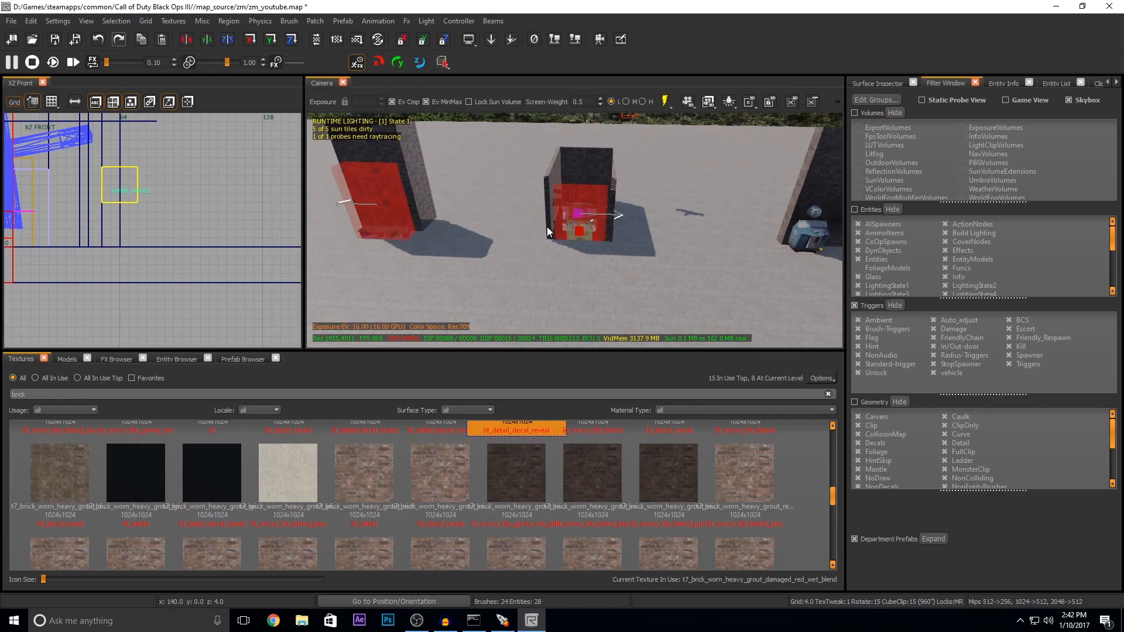
key("ctrl+z")
Step: Apply the t7_brick_worn_heavy_grout_red texture to the selected wall brushes and deselect them
mouse_move(547, 228)
right_mouse_down()
mouse_move(492, 228)
mouse_move(505, 190)
right_mouse_up()
scroll(425, 483, "up", 3)
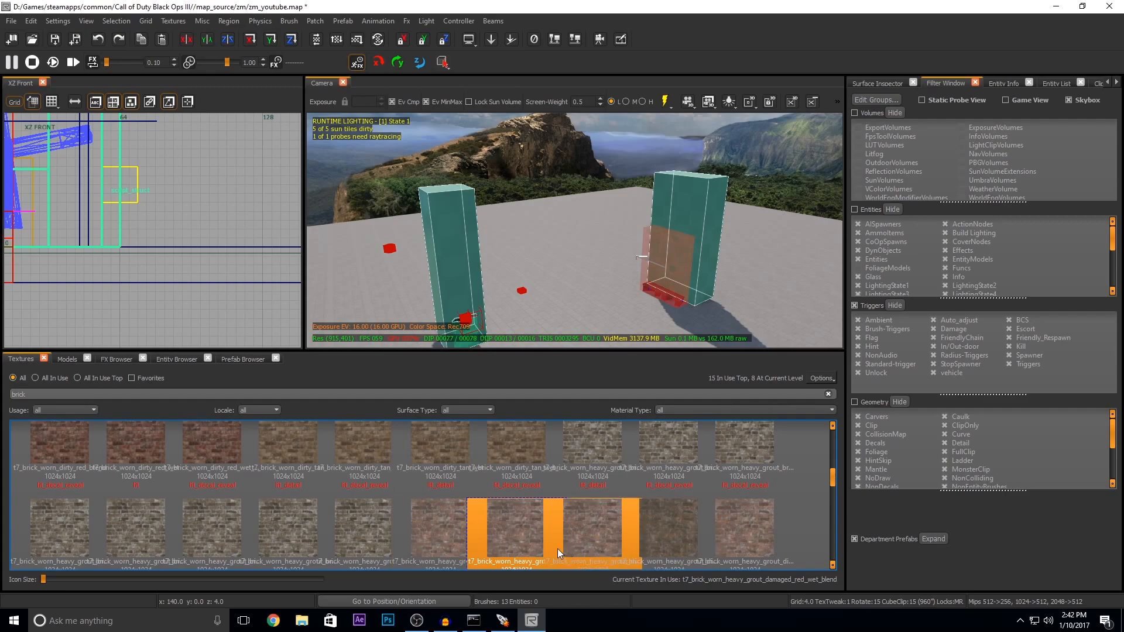
left_click(440, 525)
scroll(567, 435, "down", 2)
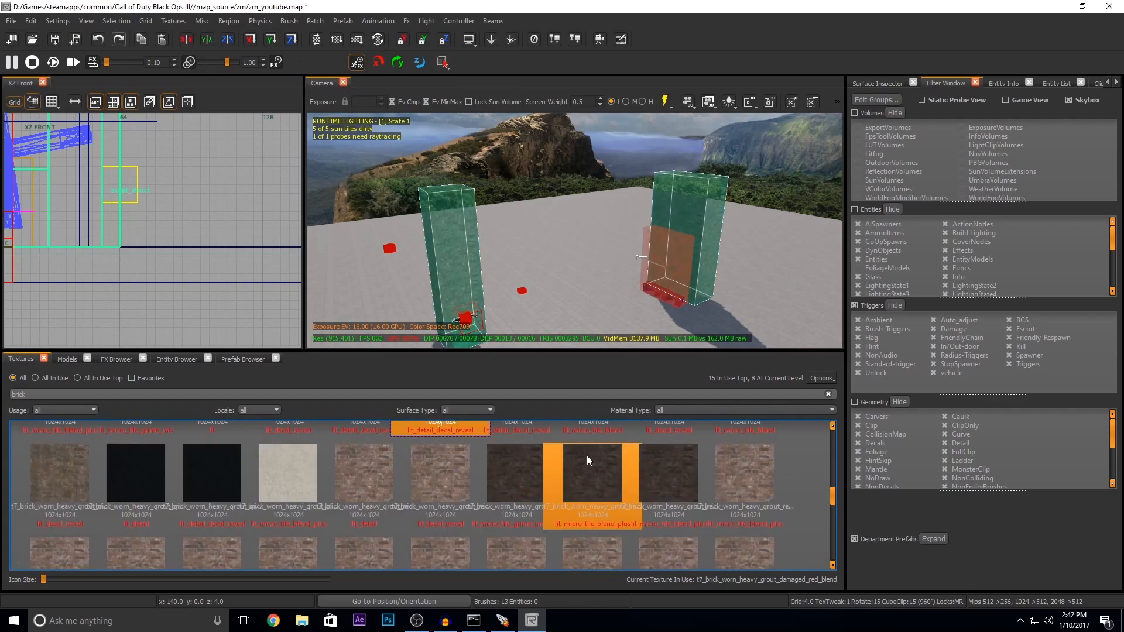
left_click(364, 479)
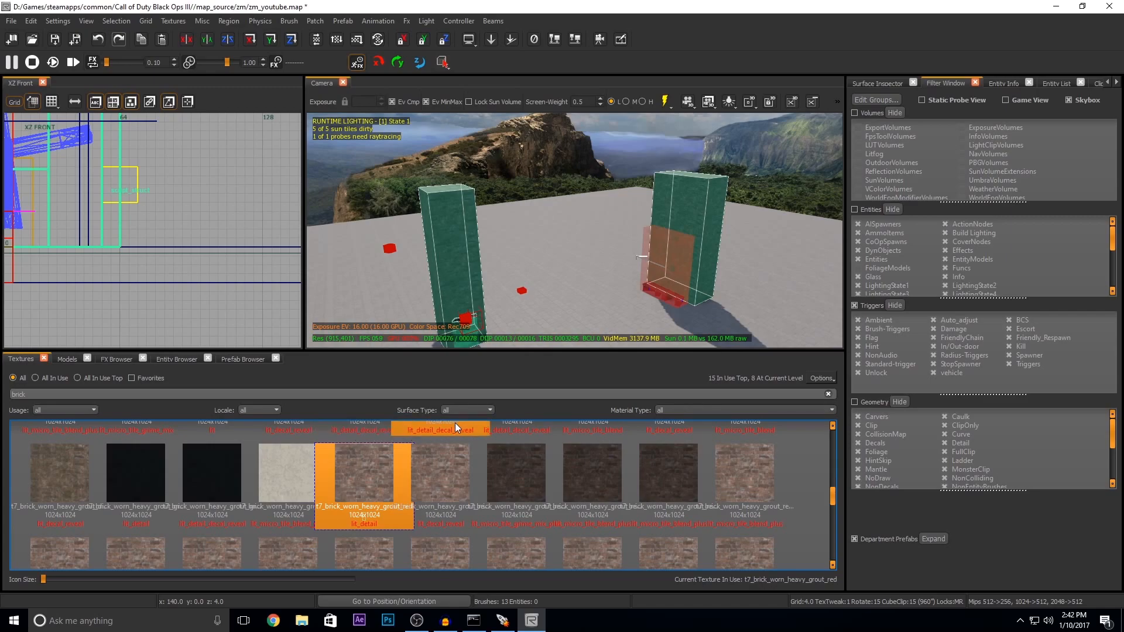
key("Escape")
mouse_move(528, 240)
right_mouse_down("ctrl")
mouse_move(528, 293)
mouse_move(528, 226)
mouse_move(515, 229)
mouse_move(655, 237)
right_mouse_up("ctrl")
right_click_drag(580, 221, 601, 196)
mouse_move(527, 265)
right_mouse_down()
mouse_move(562, 263)
mouse_move(491, 264)
mouse_move(528, 264)
right_mouse_up()
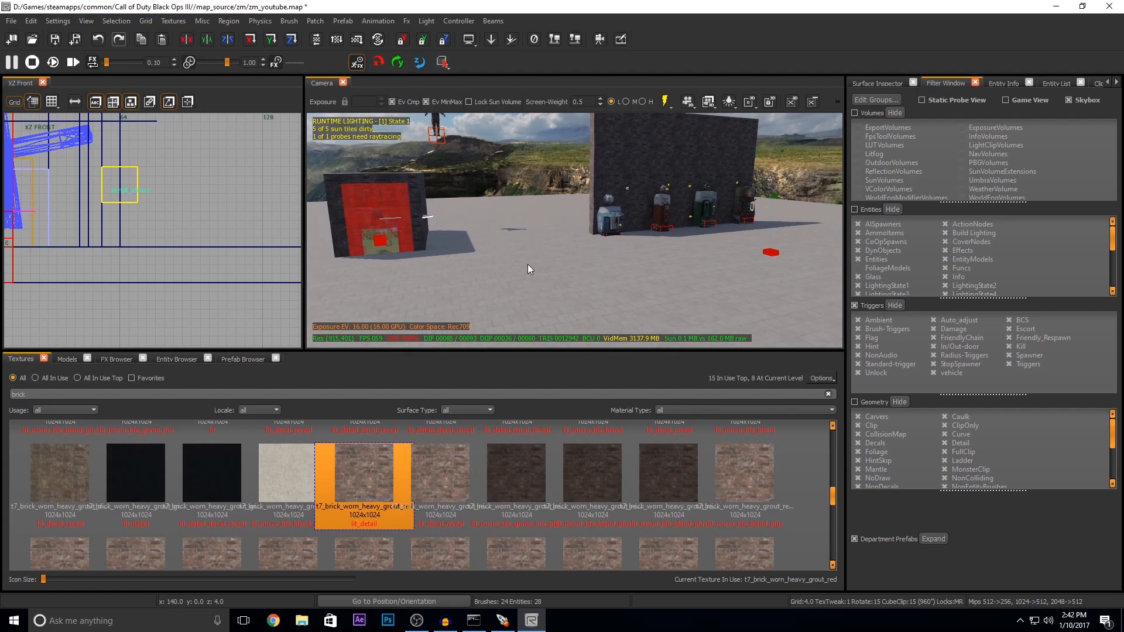
right_click_drag(528, 265, 528, 264)
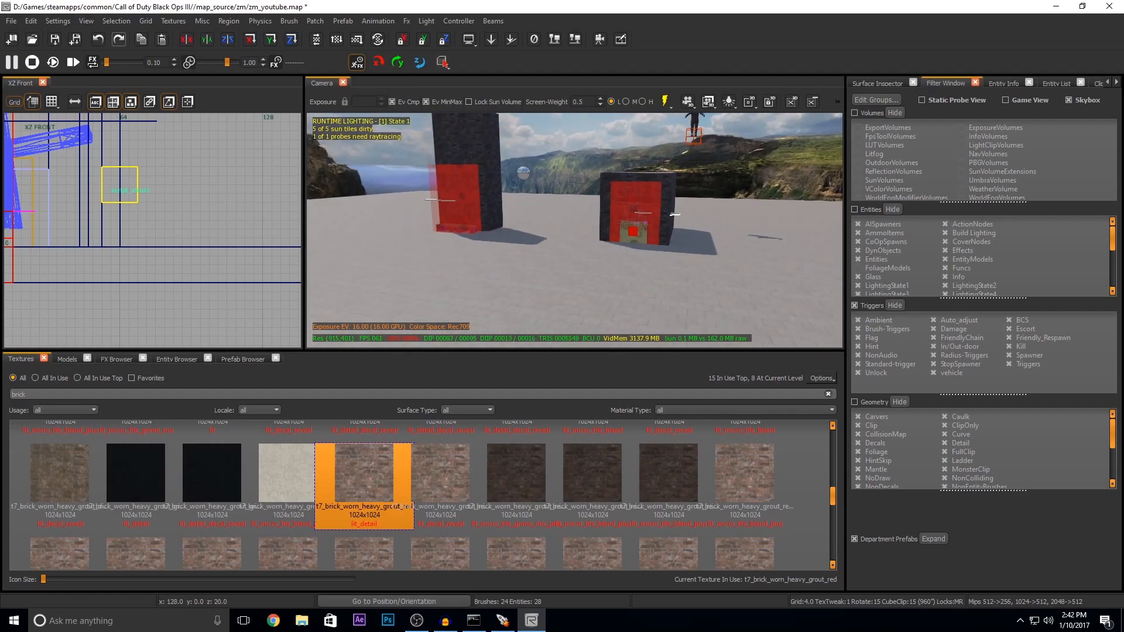
Step: Draw a thin upright wall brush 4 units wide and 128 units high at x 128 in XZ Front
scroll(160, 240, "down", 2)
scroll(163, 239, "down", 2)
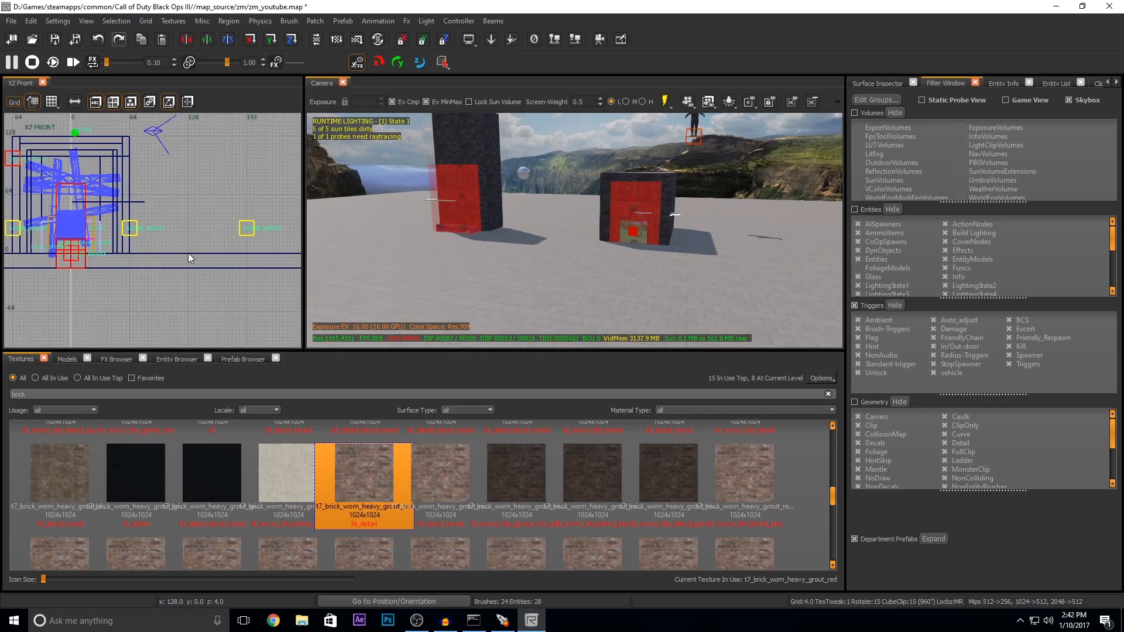
left_click_drag(187, 253, 192, 140)
right_click_drag(655, 280, 652, 278)
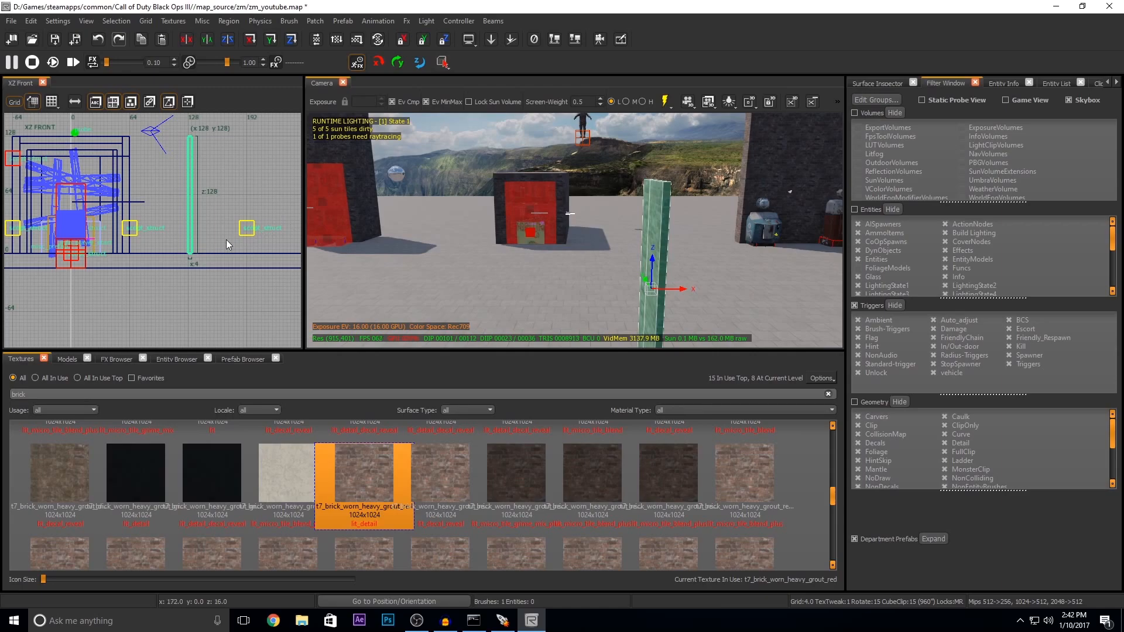
Step: Extend the new wall brush to 128 units along Y in the XY Top view
key("ctrl+Tab")
key("ctrl+Tab")
scroll(155, 243, "up", 3)
scroll(153, 249, "down", 4)
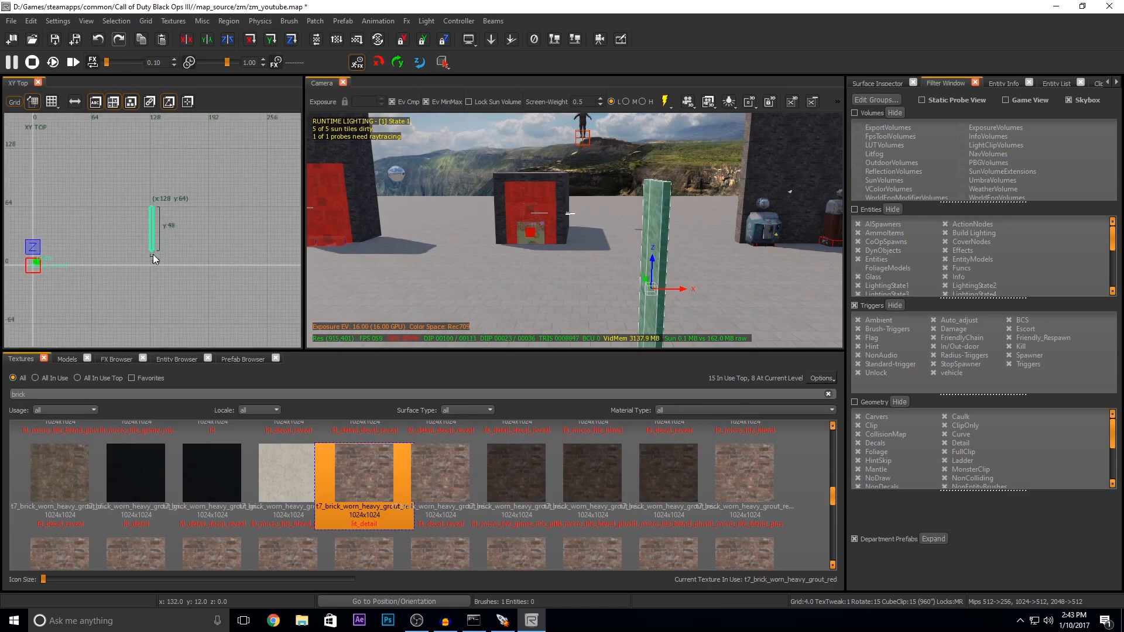
key("ctrl+Tab")
key("ctrl+Tab")
mouse_move(155, 259)
left_mouse_down()
mouse_move(163, 328)
mouse_move(153, 325)
mouse_move(153, 309)
mouse_move(152, 321)
mouse_move(260, 295)
mouse_move(275, 310)
left_mouse_up()
Step: Clone the wall twice, place one copy parallel to it, and rotate the other about Z to form a U-shaped enclosure
key("space")
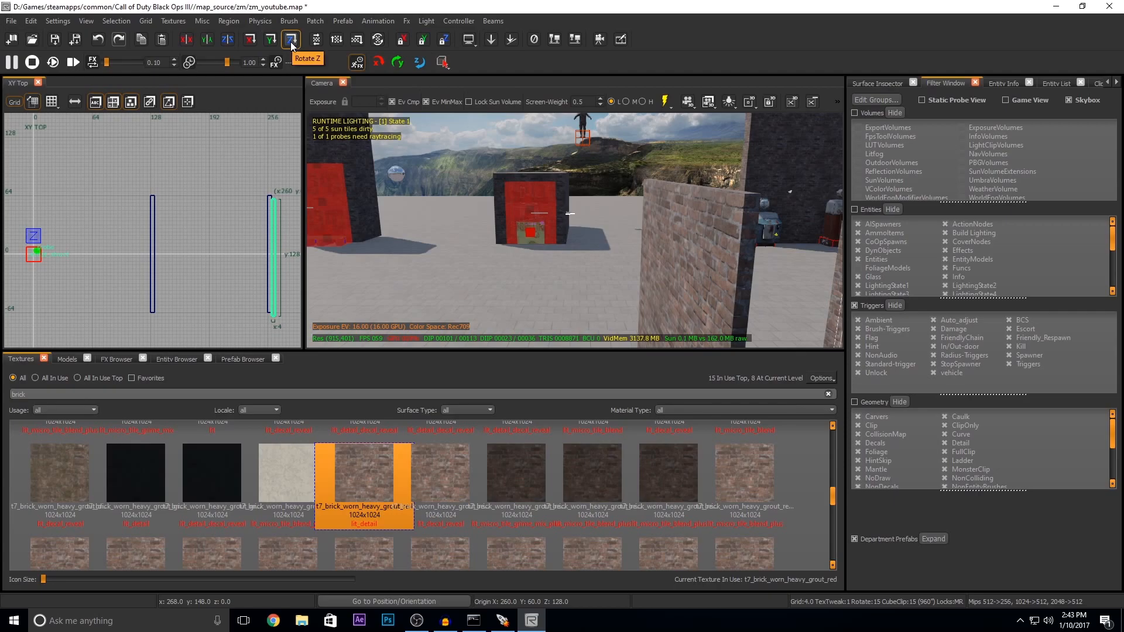
left_click(291, 40)
left_click_drag(219, 258, 159, 310)
scroll(273, 314, "up", 2)
scroll(202, 286, "down", 3)
key("Escape")
mouse_move(559, 287)
right_mouse_down()
mouse_move(702, 287)
mouse_move(515, 287)
mouse_move(650, 293)
mouse_move(562, 285)
mouse_move(549, 268)
mouse_move(574, 265)
right_mouse_up()
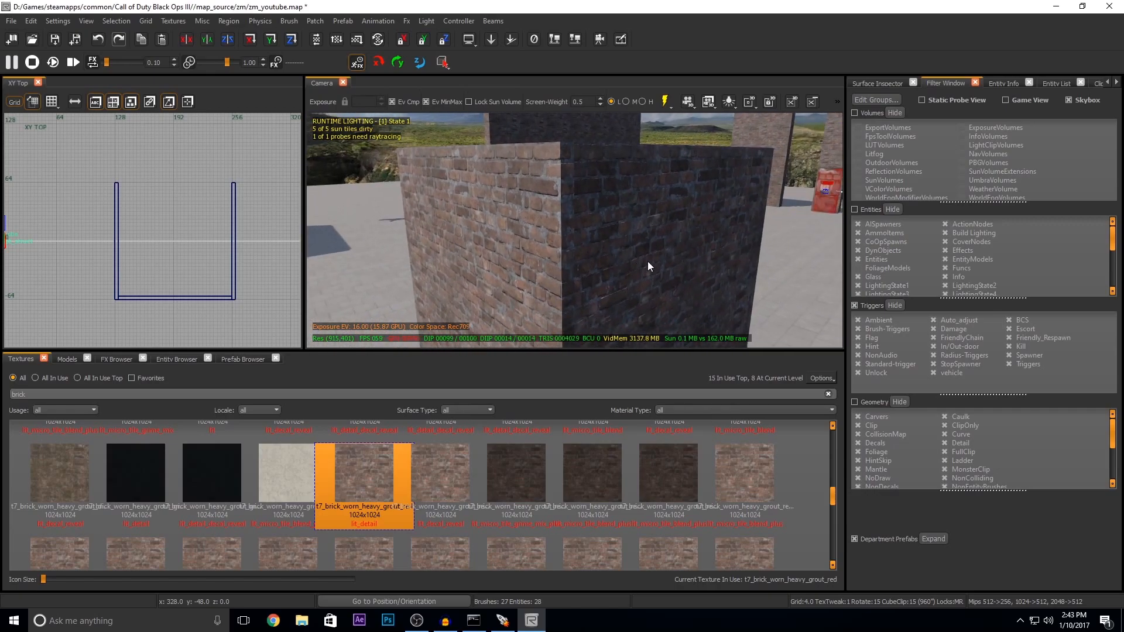
Step: Examine the corners of the U-shaped brick enclosure from inside and outside, highlighting its walls to see where they meet
left_click(507, 194, "shift")
left_click(648, 223, "shift")
right_click_drag(647, 222, 647, 222)
right_click_drag(499, 201, 498, 202)
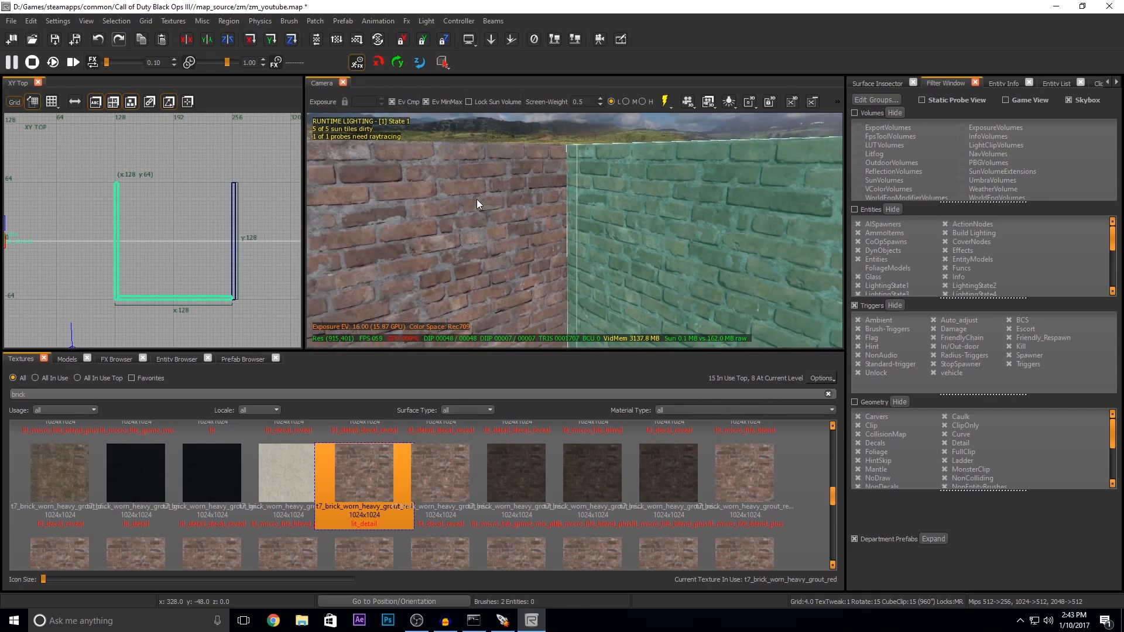
right_click_drag(471, 223, 484, 233)
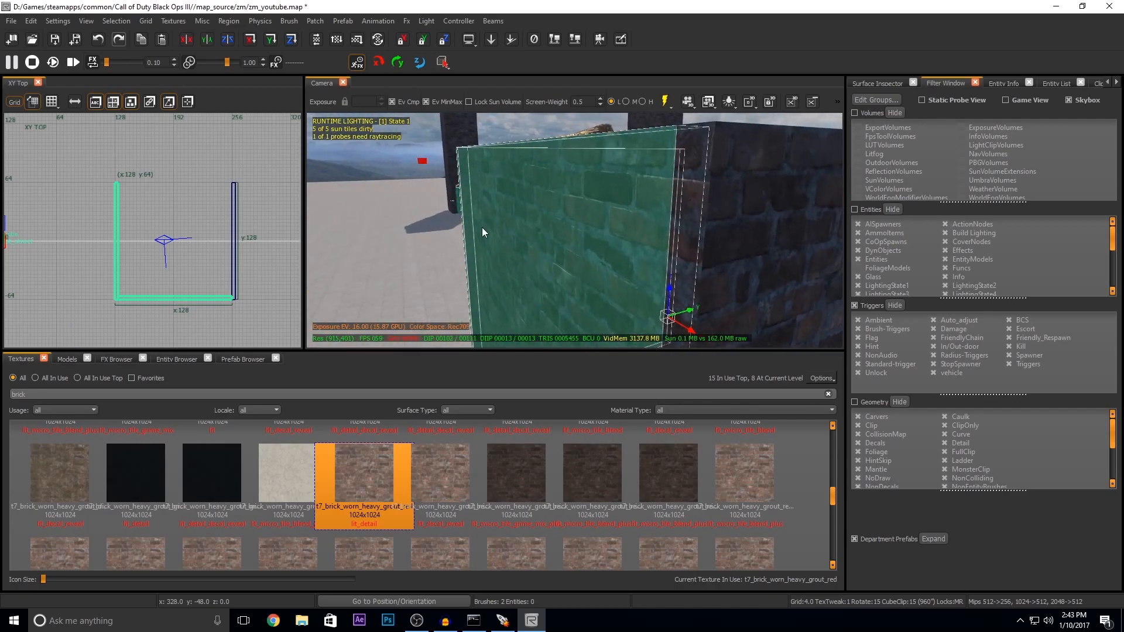
key("Escape")
right_click_drag(660, 195, 582, 206)
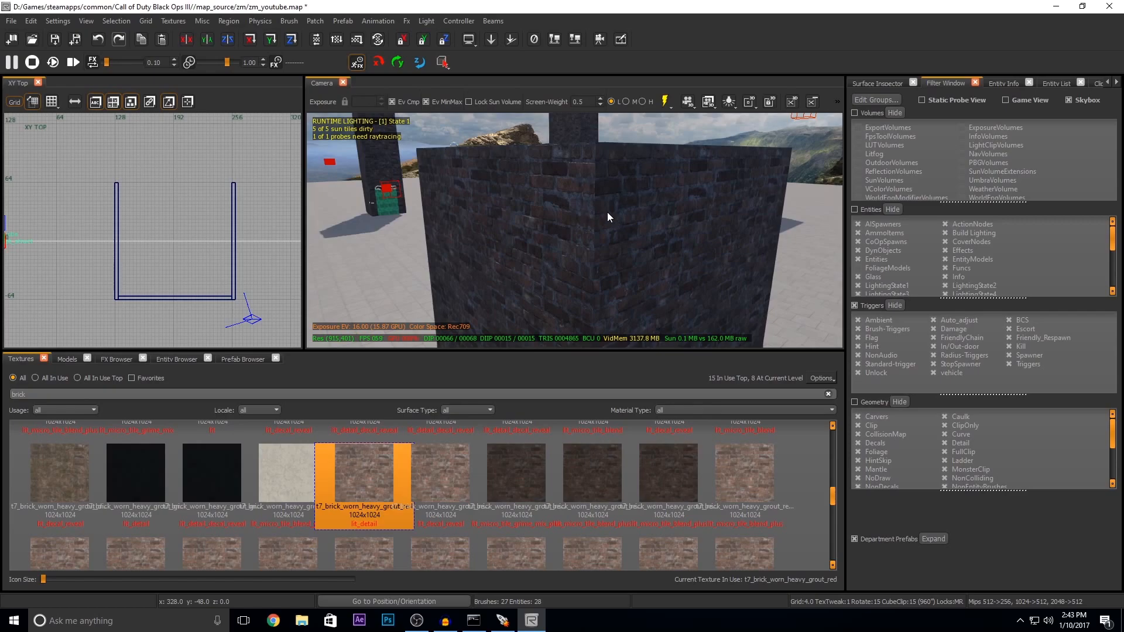
left_click(610, 214, "shift")
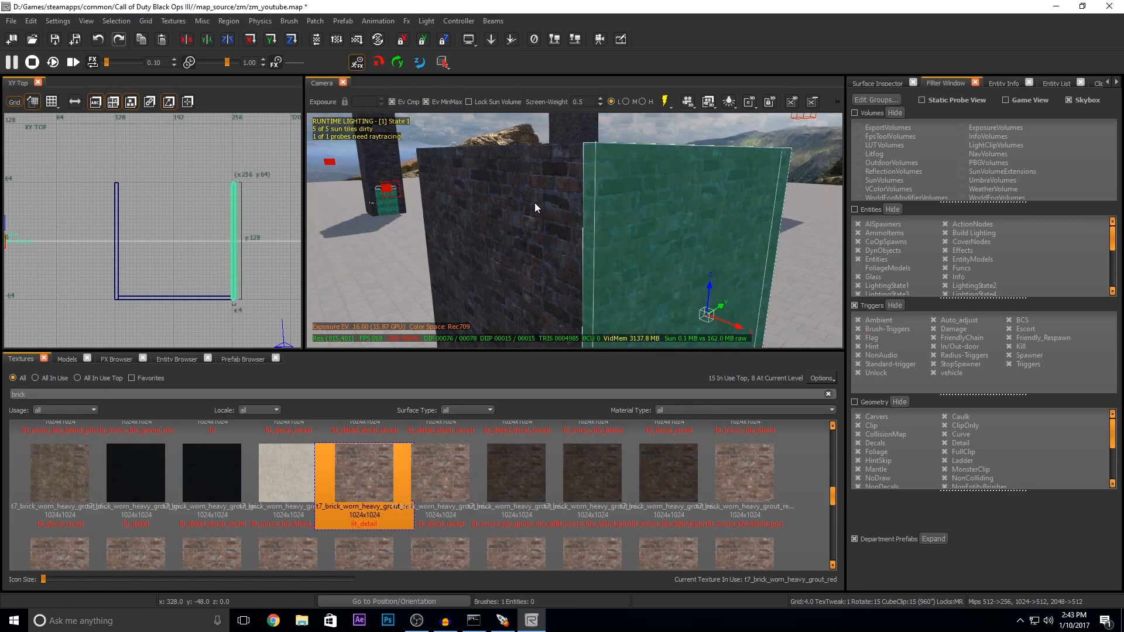
key("Escape")
right_click_drag(545, 241, 643, 235)
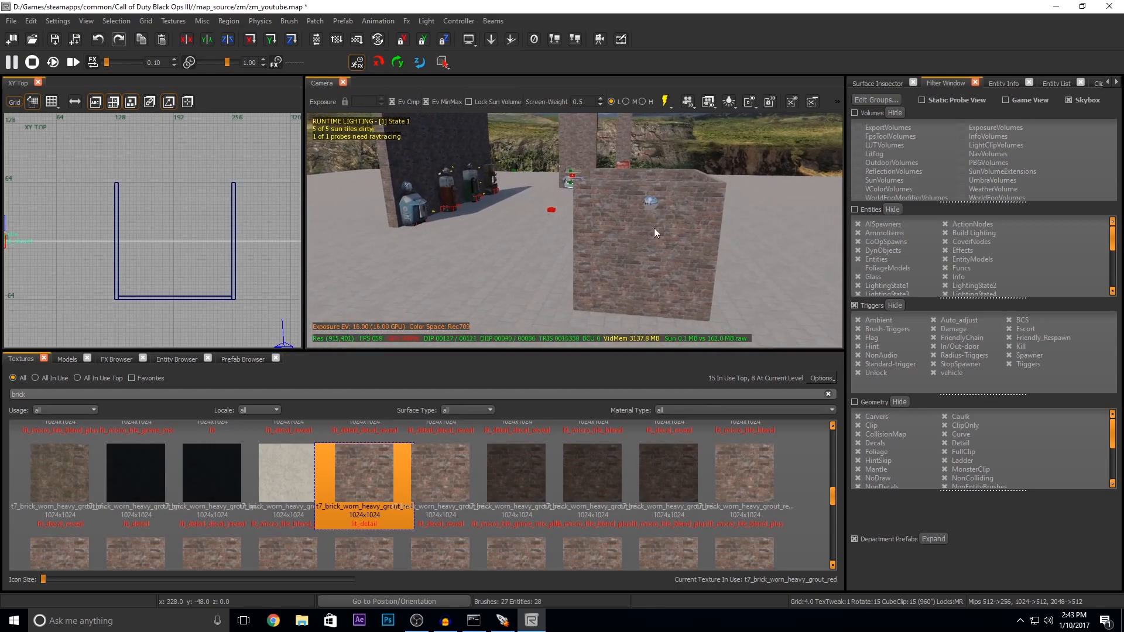
Step: Save the zm_youtube map and close Radiant without exporting the changed lighting
left_click(53, 41)
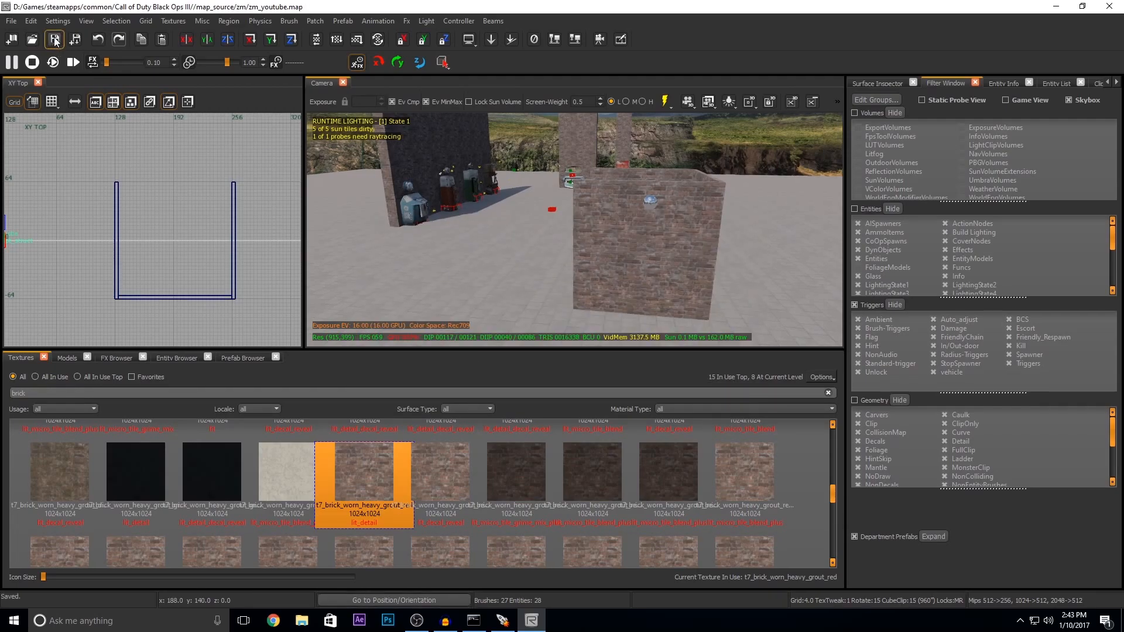
left_click(12, 21)
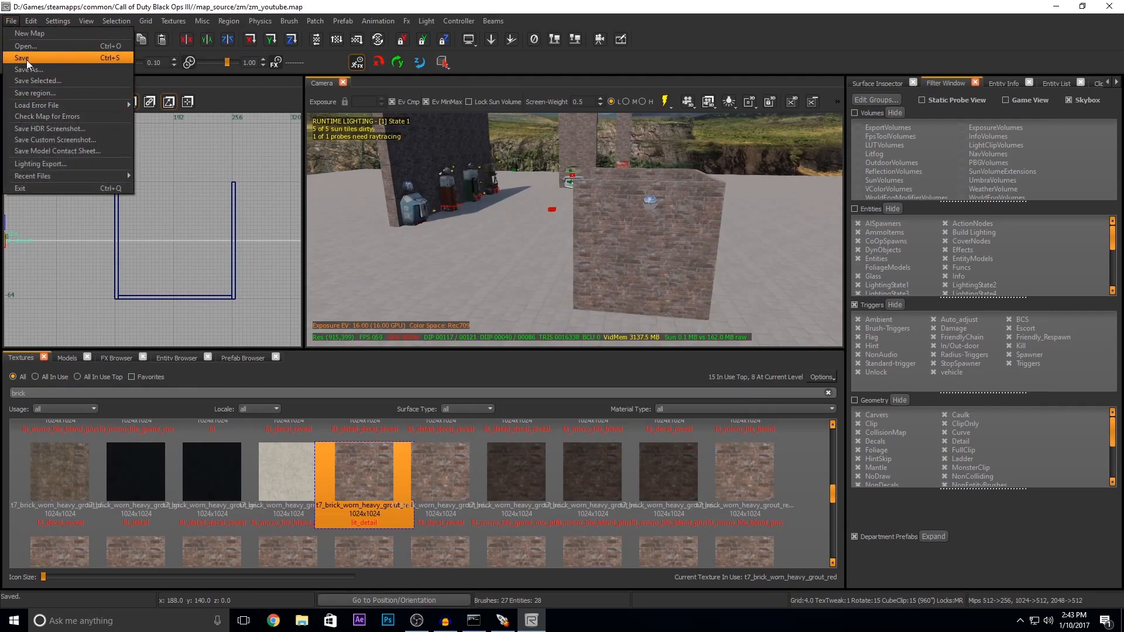
left_click(1108, 7)
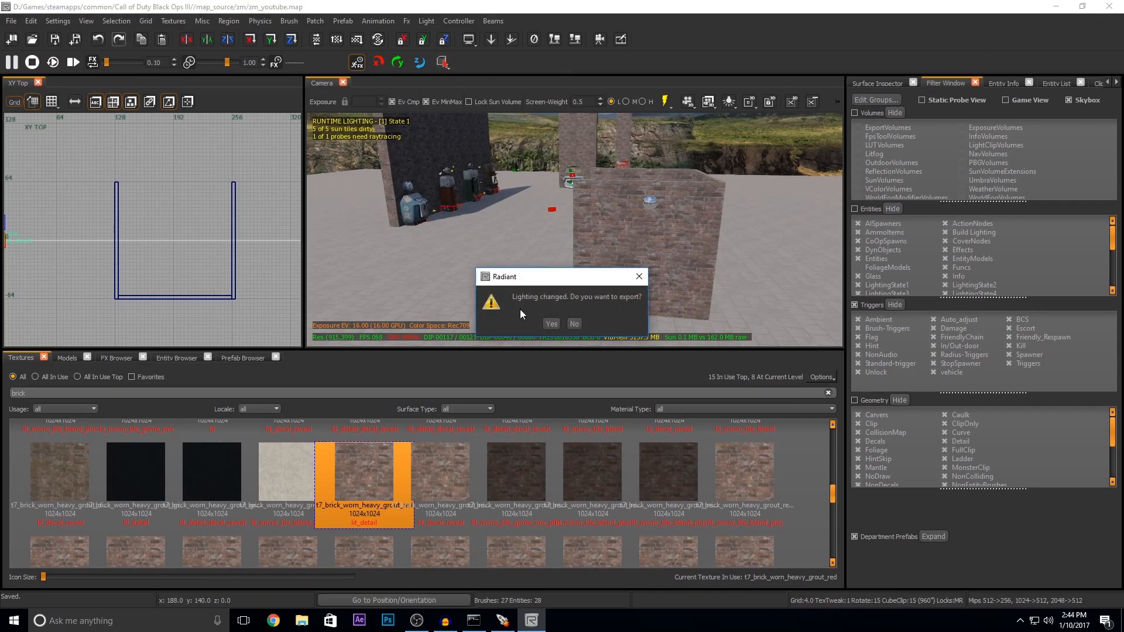
left_click(573, 323)
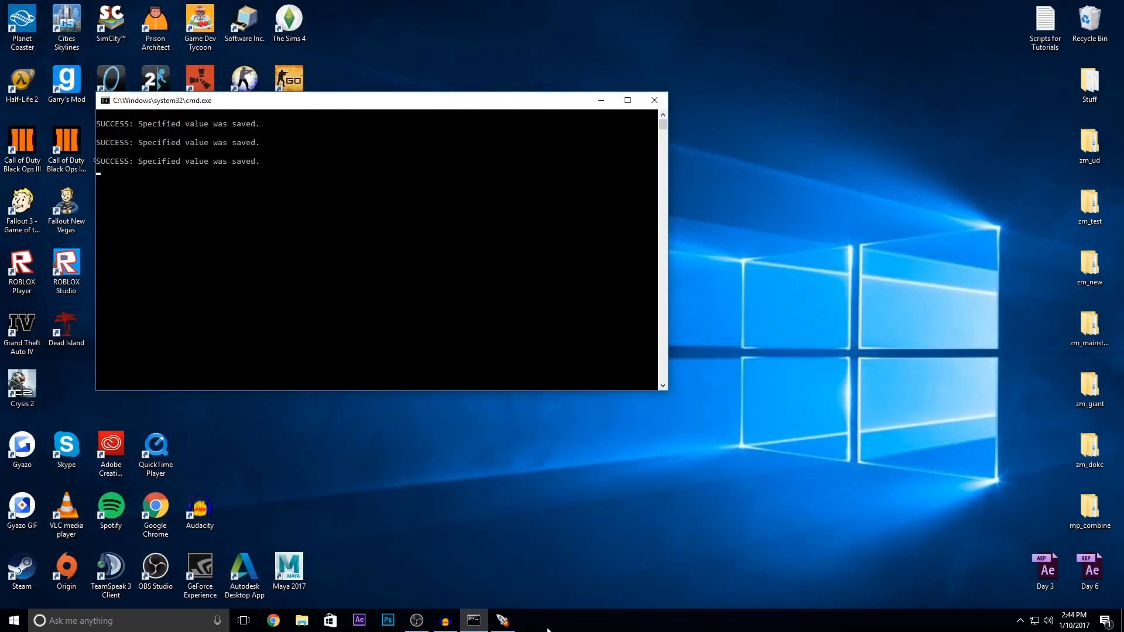
Step: Switch to the Black Ops III Mod Tools Launcher and build zm_youtube with Compile, Light and Link enabled
left_click(502, 620)
left_click(369, 319)
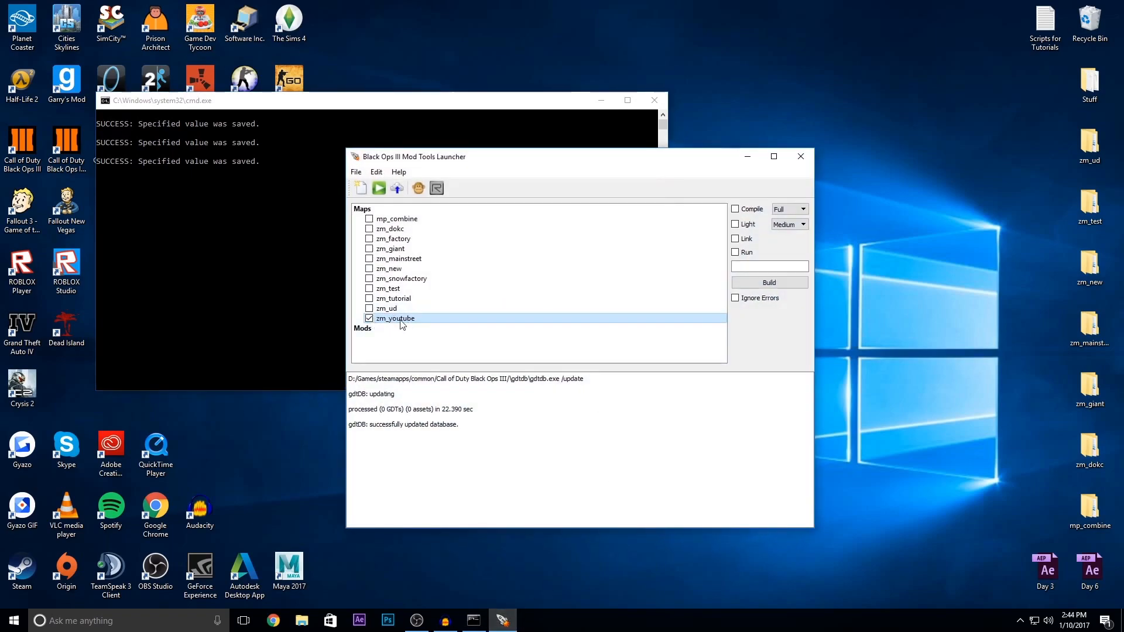
left_click(736, 238)
left_click(735, 225)
left_click(735, 209)
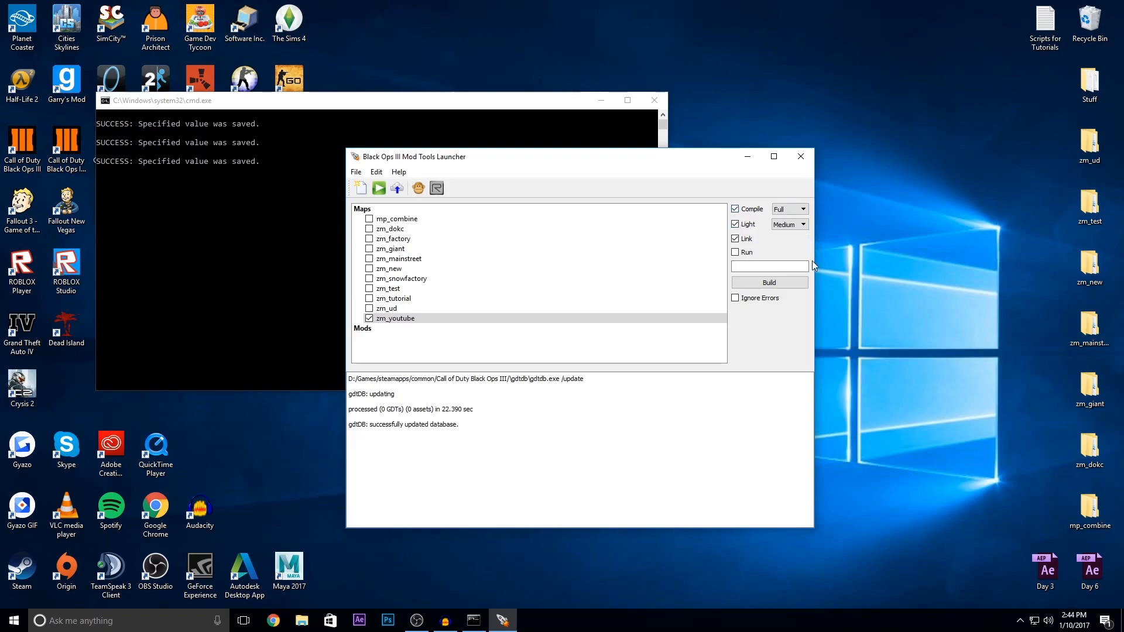
left_click(771, 283)
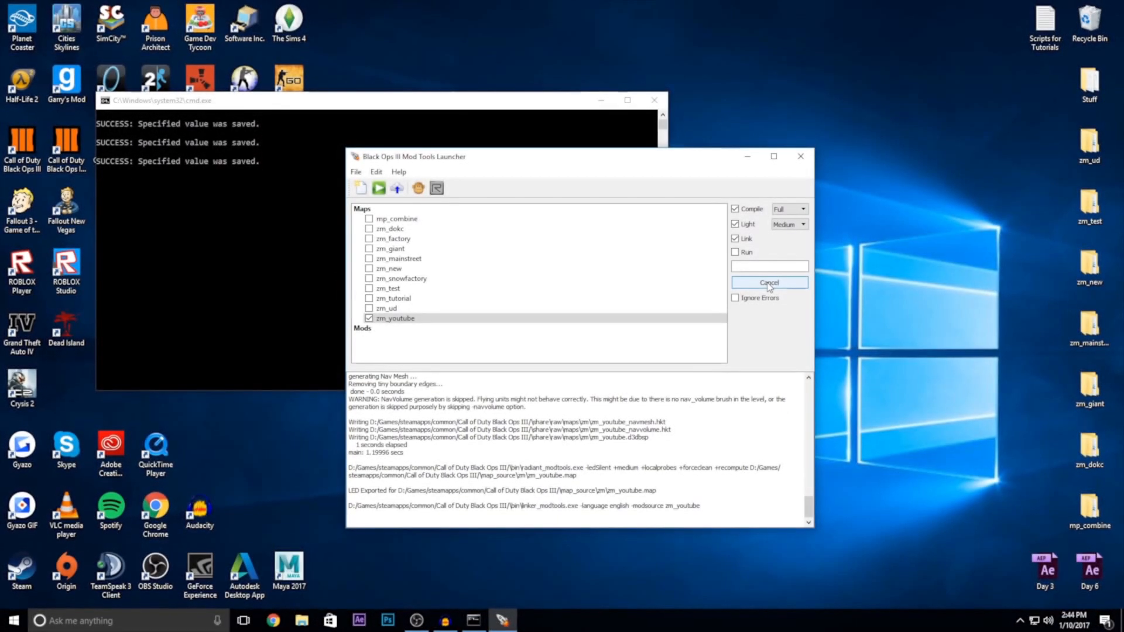
Step: Launch zm_youtube in the game from the launcher with only the Run option enabled
left_click(735, 224)
left_click(735, 209)
left_click(735, 252)
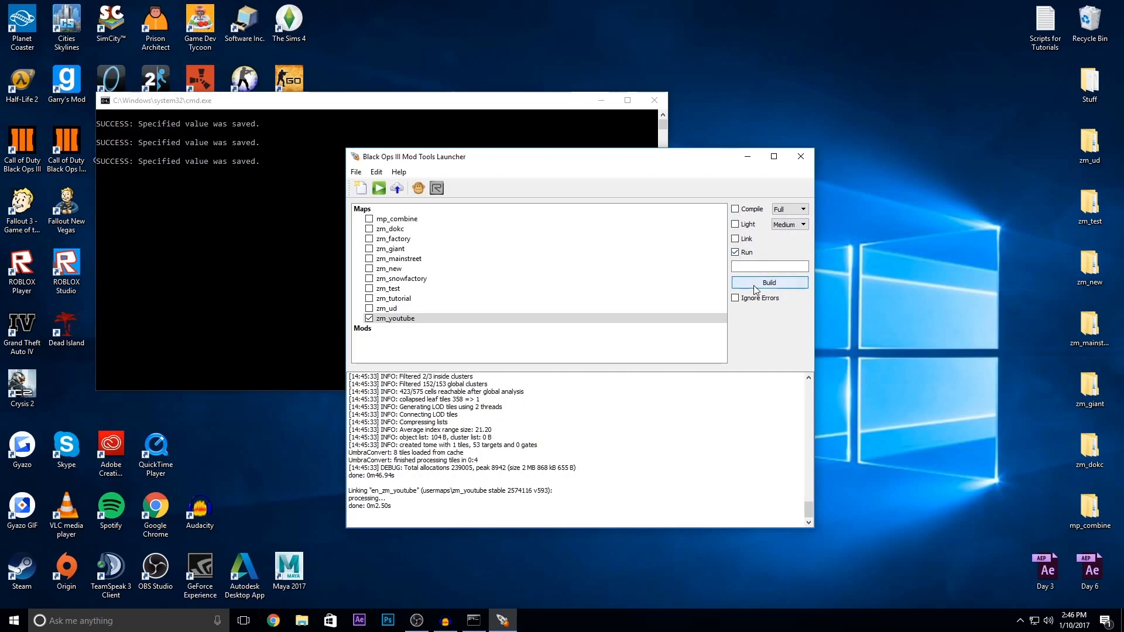
left_click(755, 289)
left_click(1048, 619)
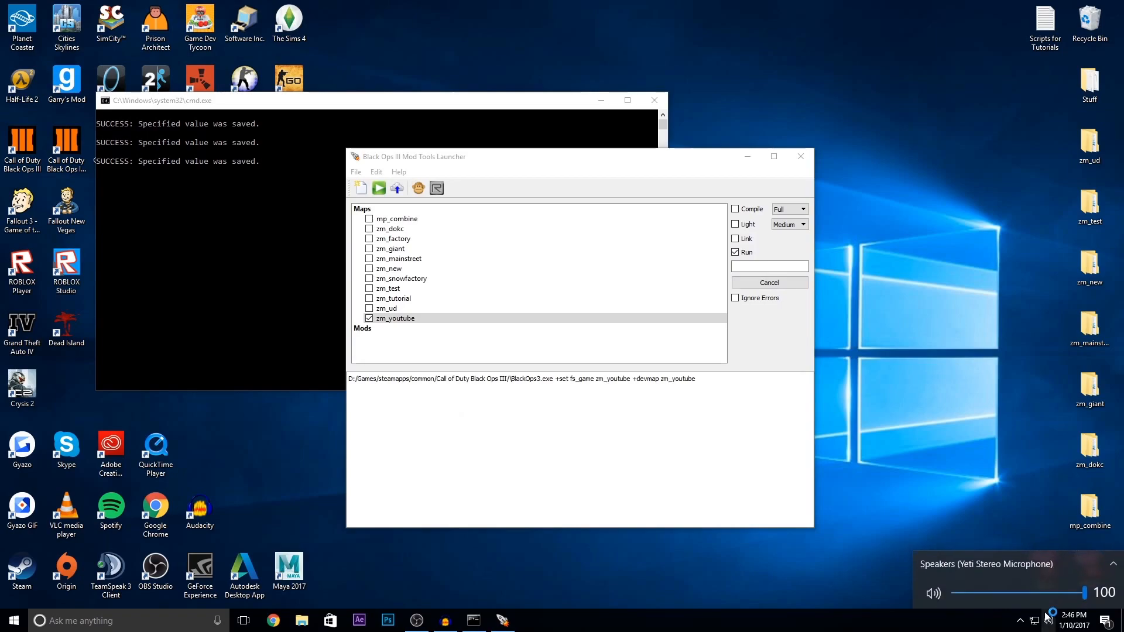
left_click(915, 498)
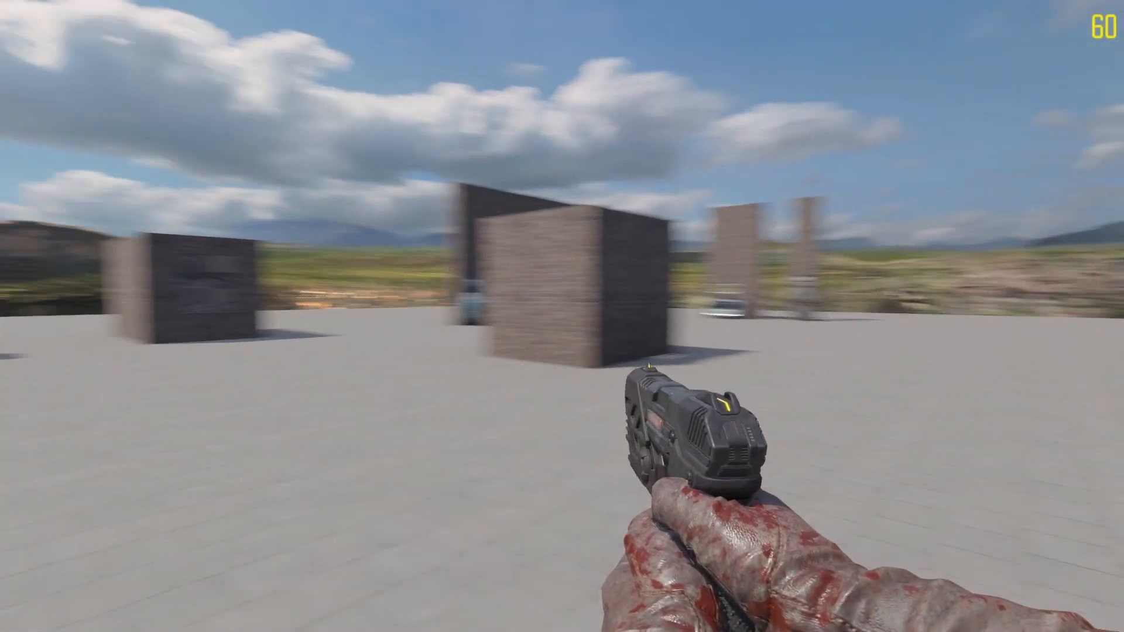
Step: Walk through the running map to check the brick walls, the floor texture and the power switch
key("w")
key("w")
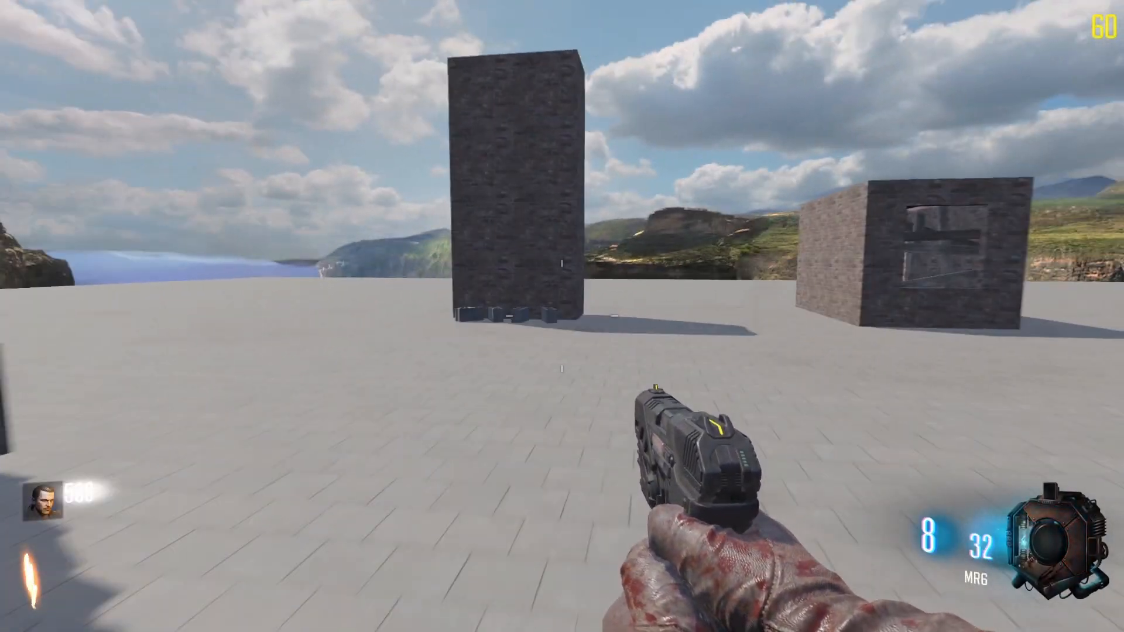
key("w")
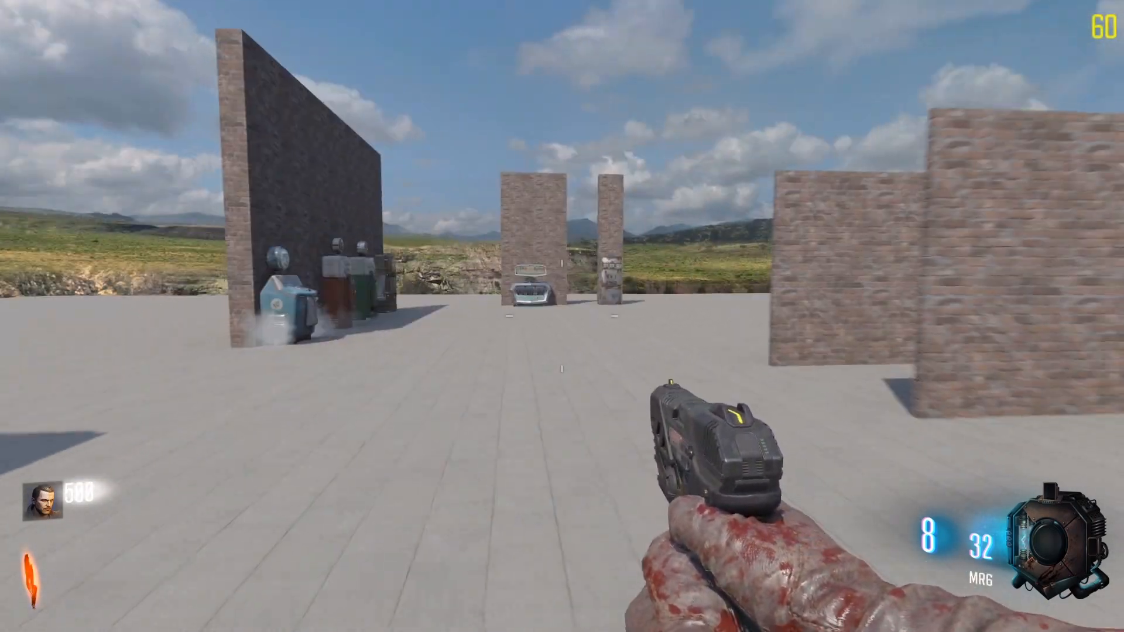
key("shift")
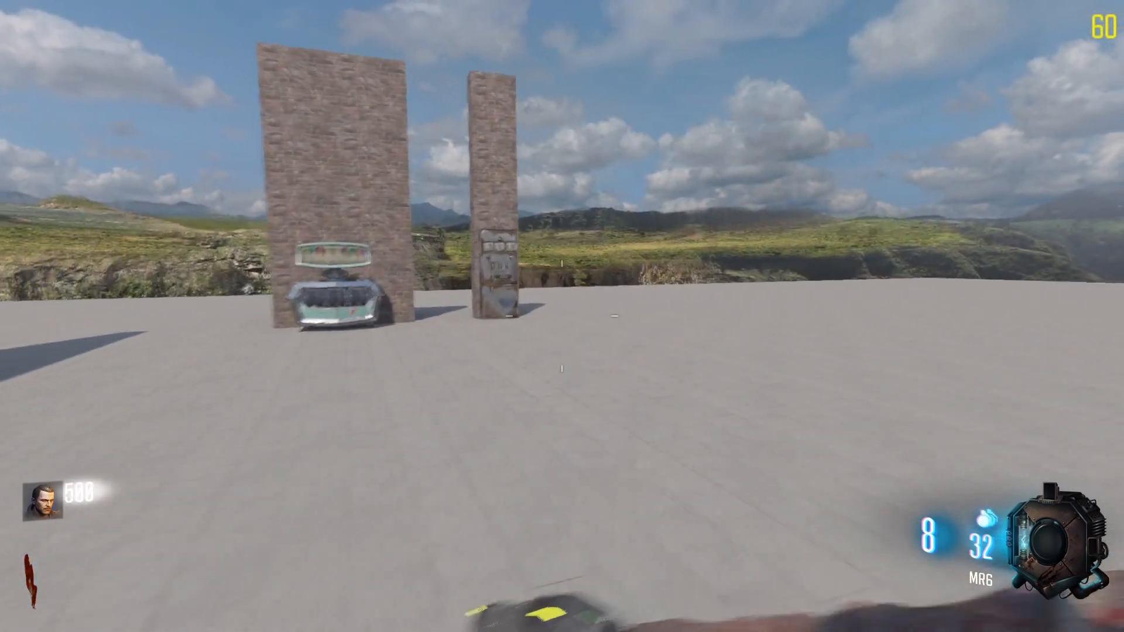
key("w")
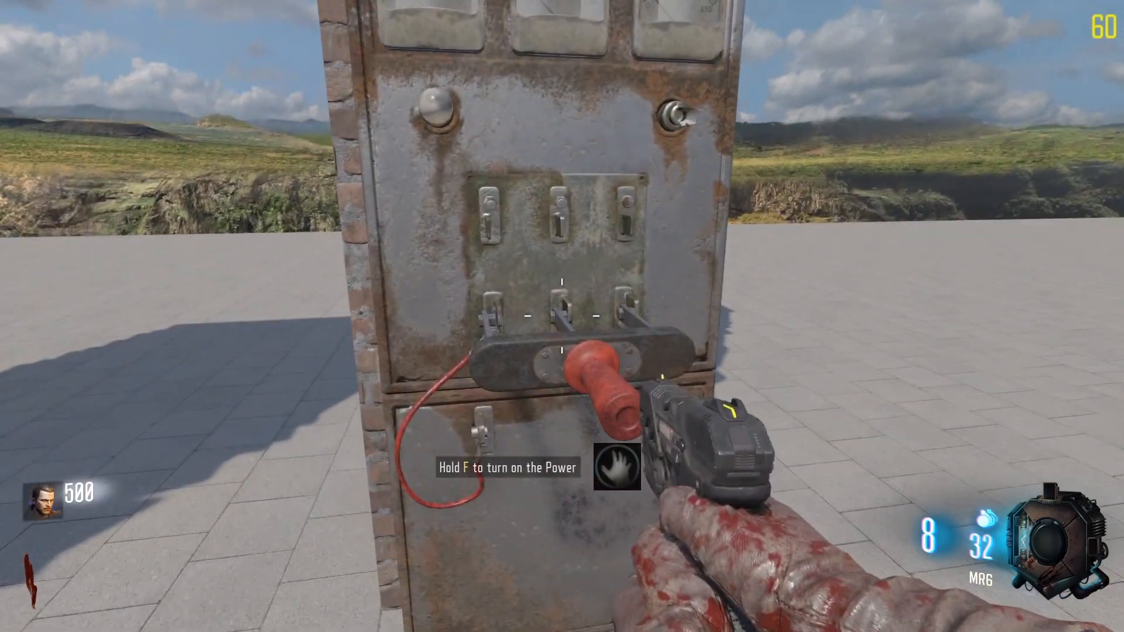
key("s")
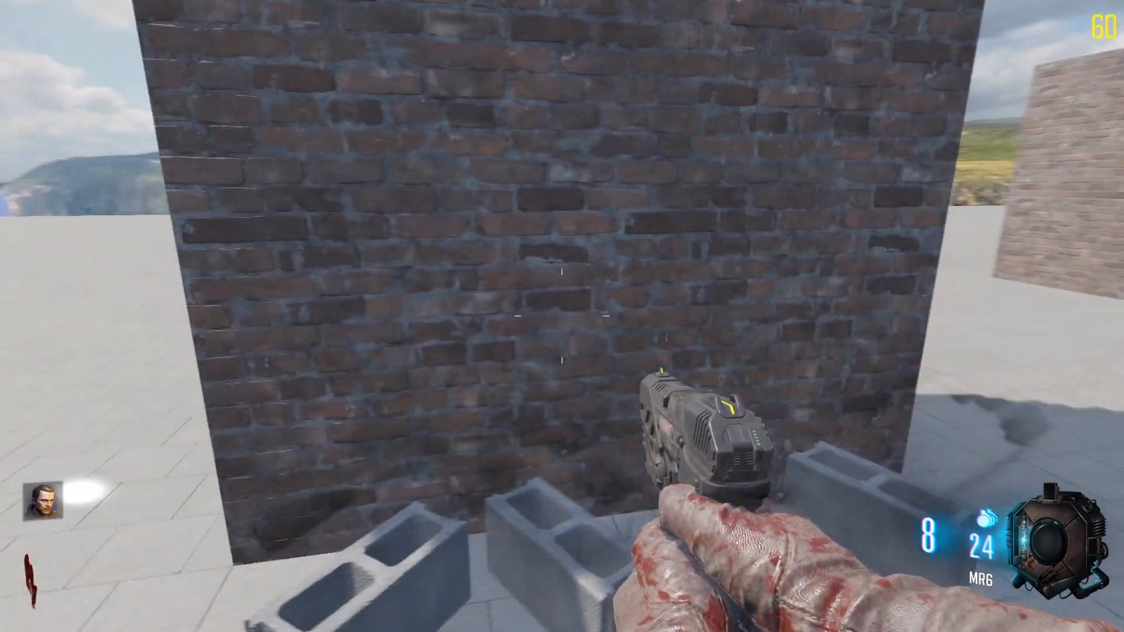
Step: Playtest combat against the zombies with the pistol and melee attacks, and pause the game
key("s")
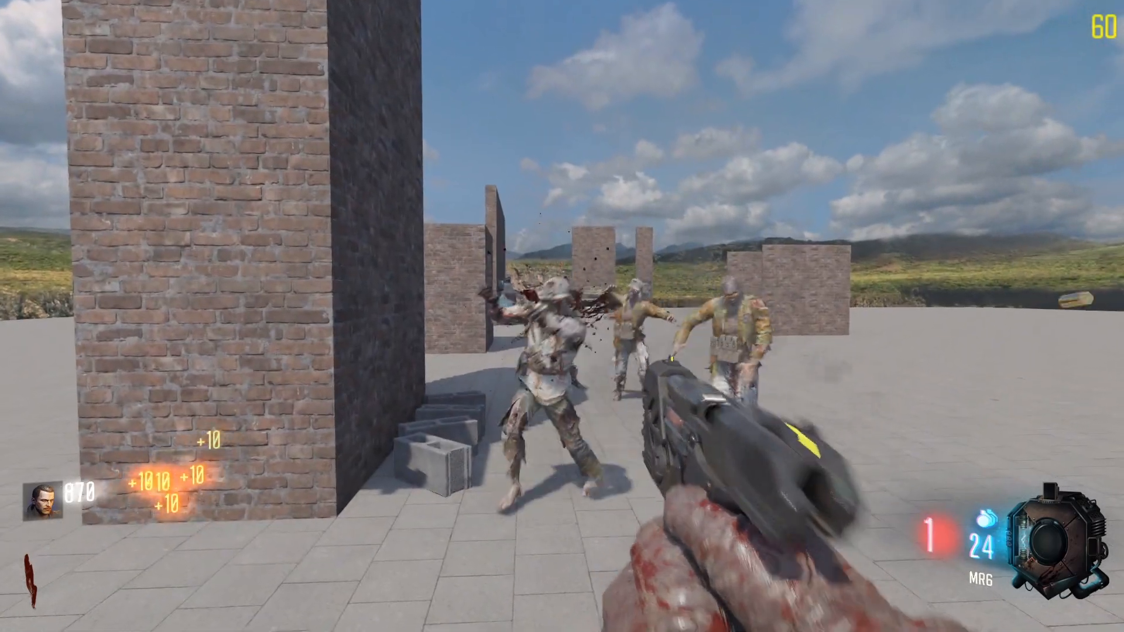
left_click(562, 316)
key("v")
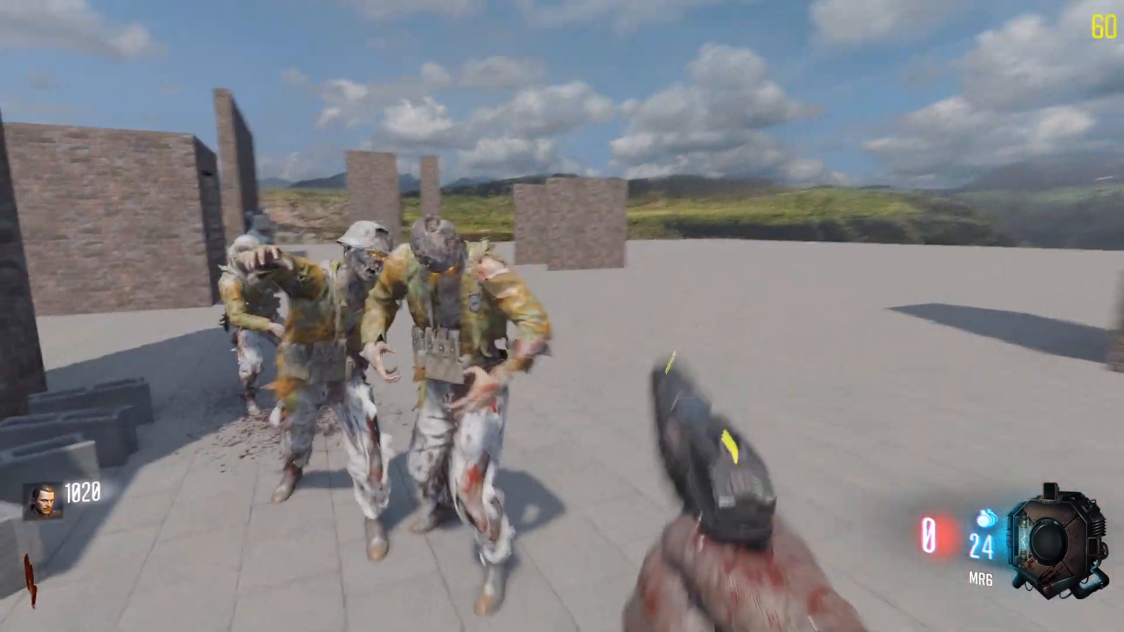
key("v")
key("v")
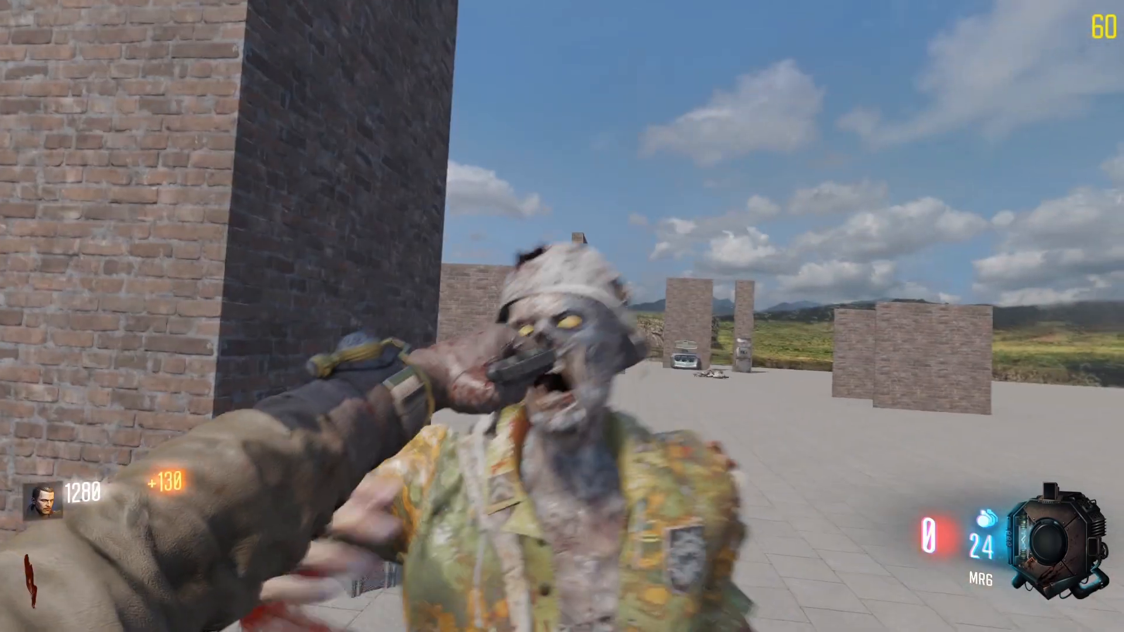
key("v")
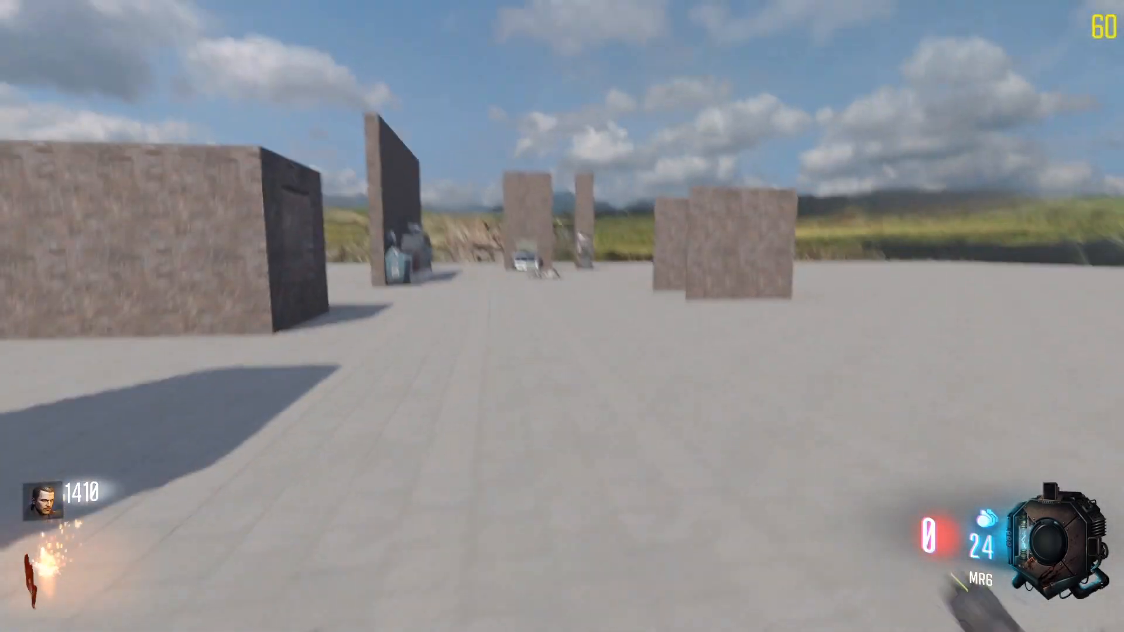
key("Escape")
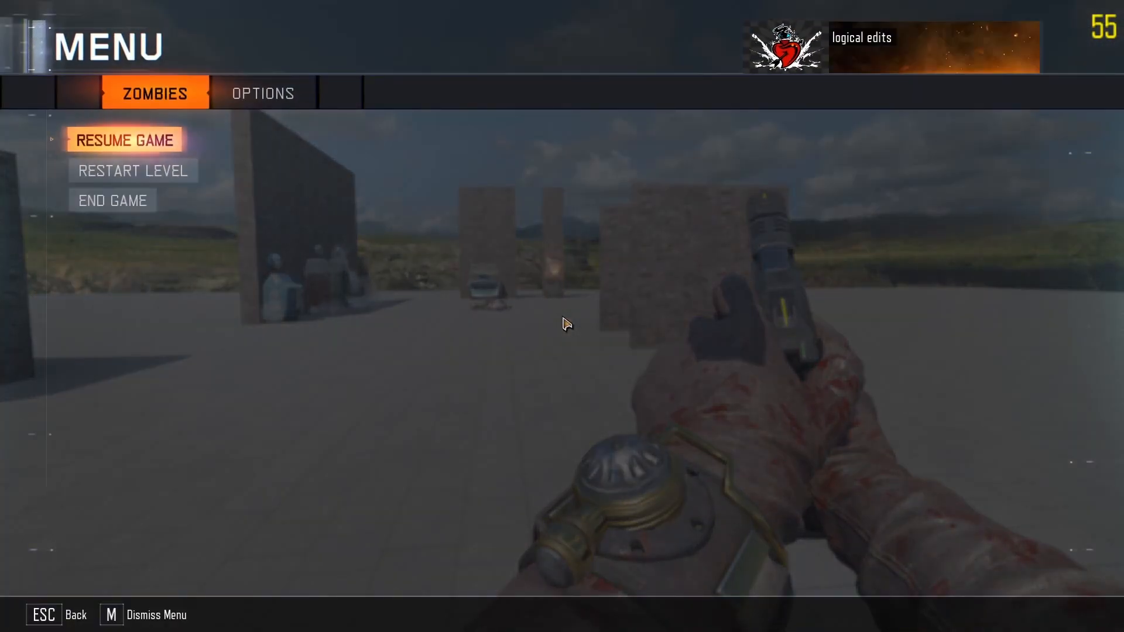